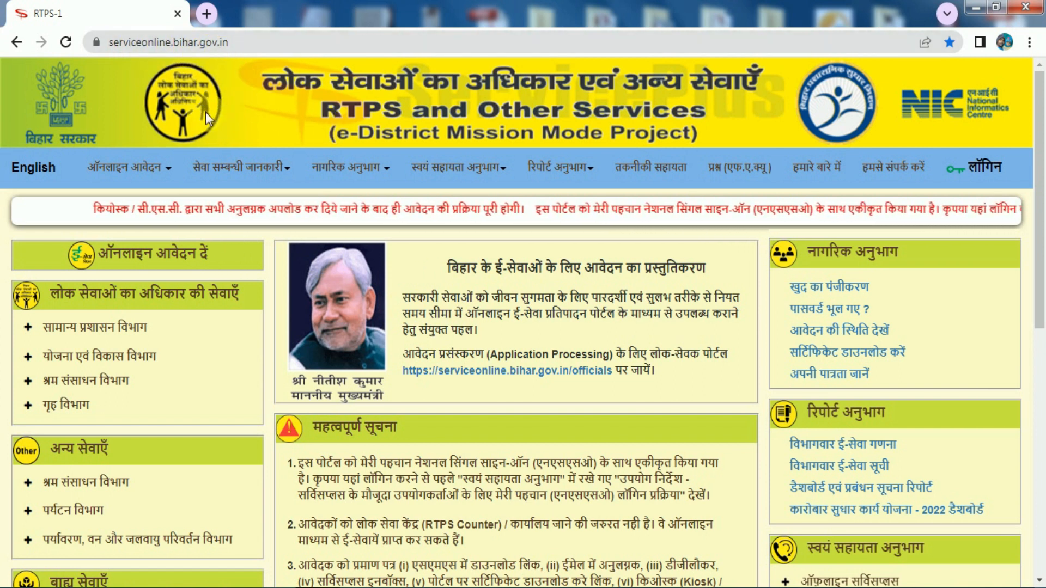
# Step: Open the online application form for issuance of a caste certificate (जाति प्रमाण-पत्र का निर्गमन) at circle level (अंचल स्तर पर)
pyautogui.click(140, 170)
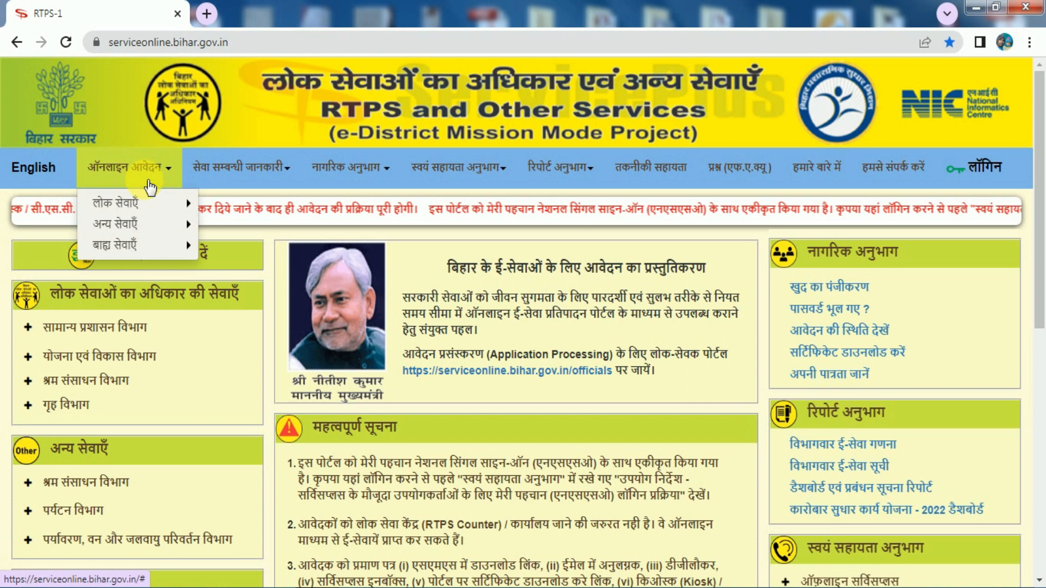
pyautogui.moveTo(150, 210)
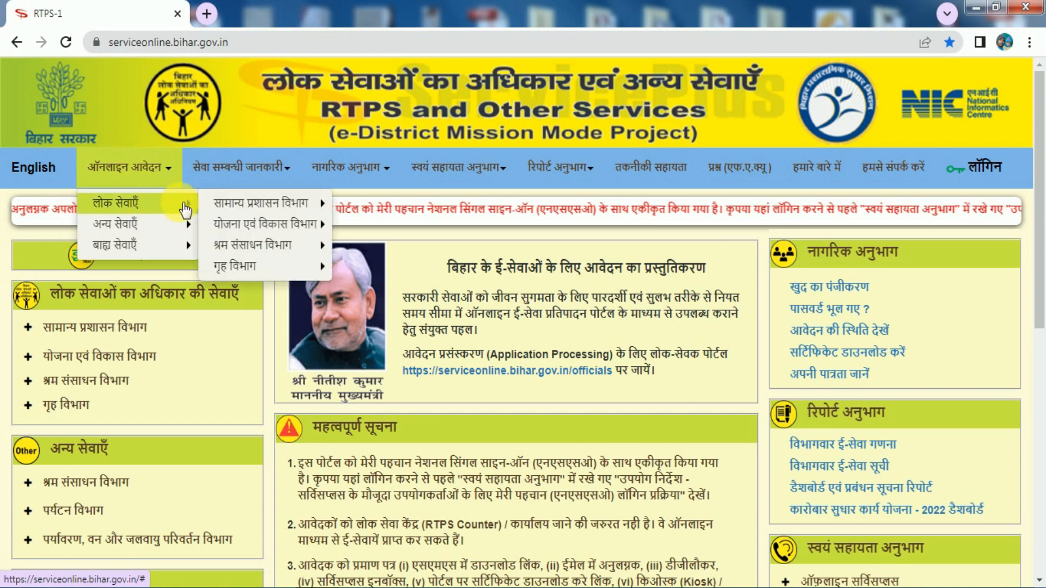
pyautogui.moveTo(226, 210)
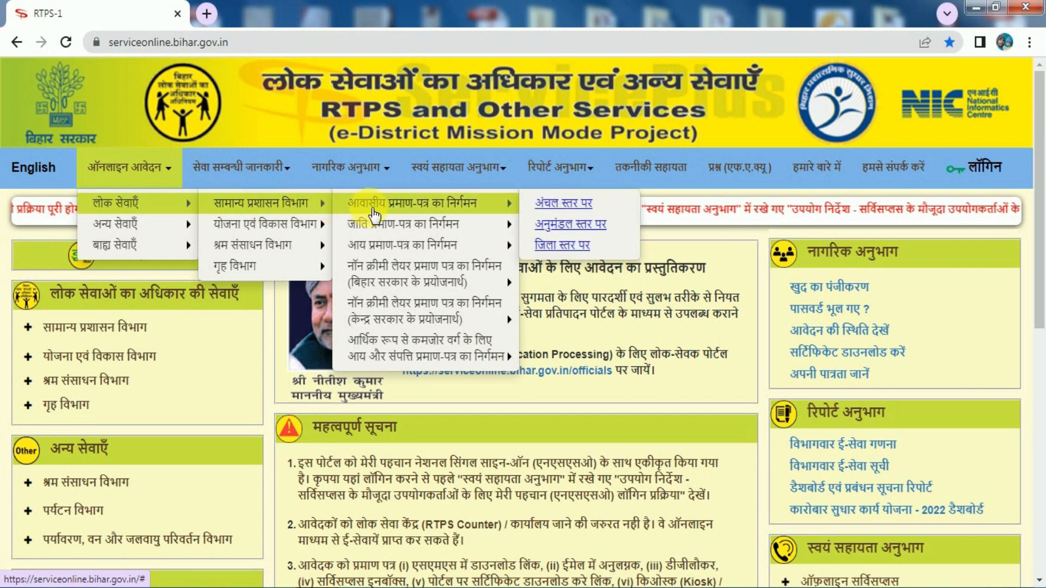
pyautogui.moveTo(375, 227)
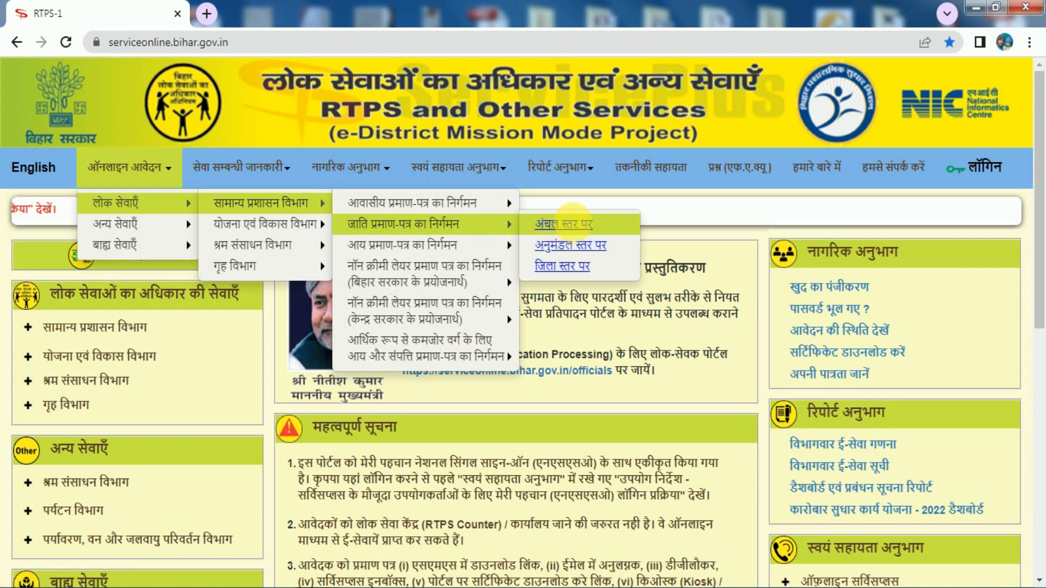
pyautogui.click(572, 222)
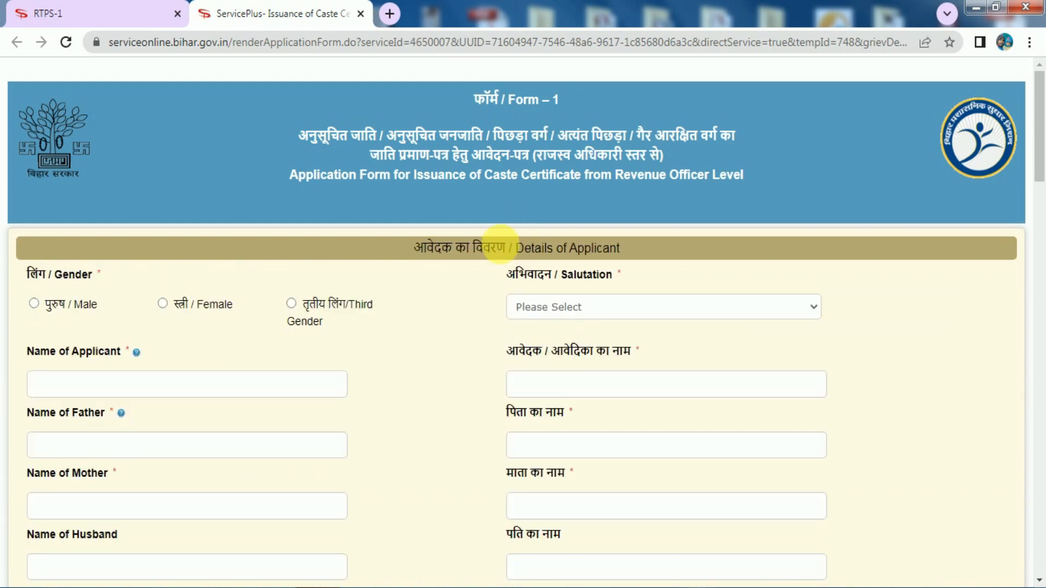
# Step: Set the applicant's gender to Female and the salutation to श्रीमती
pyautogui.scroll(-2, 351, 230)
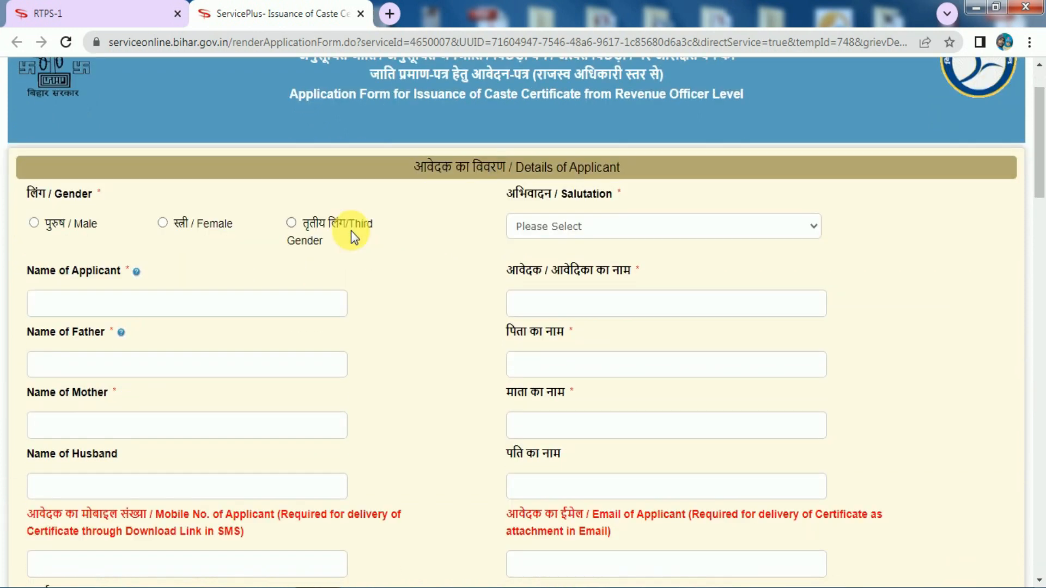
pyautogui.scroll(-2, 171, 208)
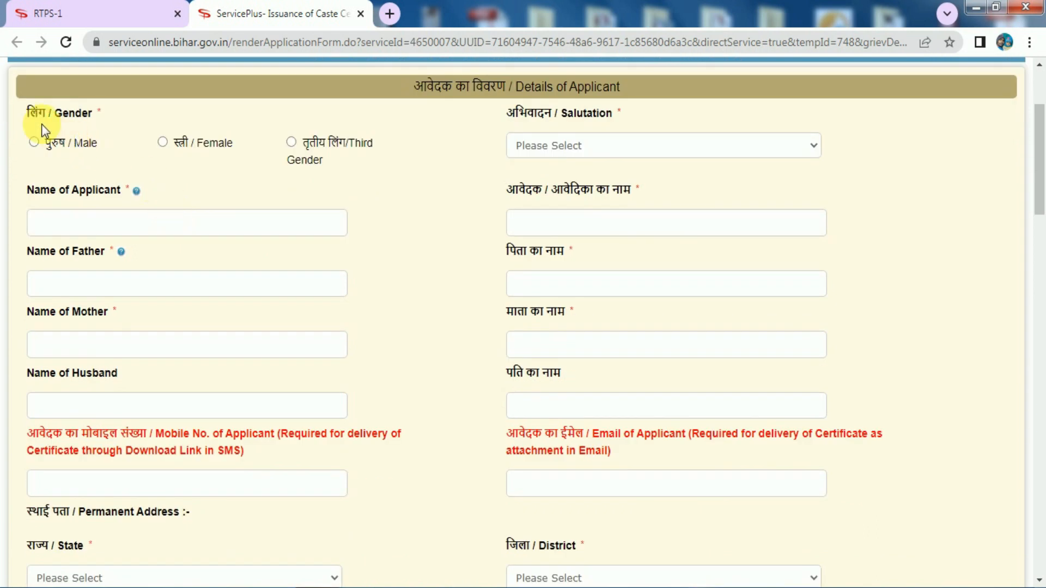
pyautogui.click(163, 143)
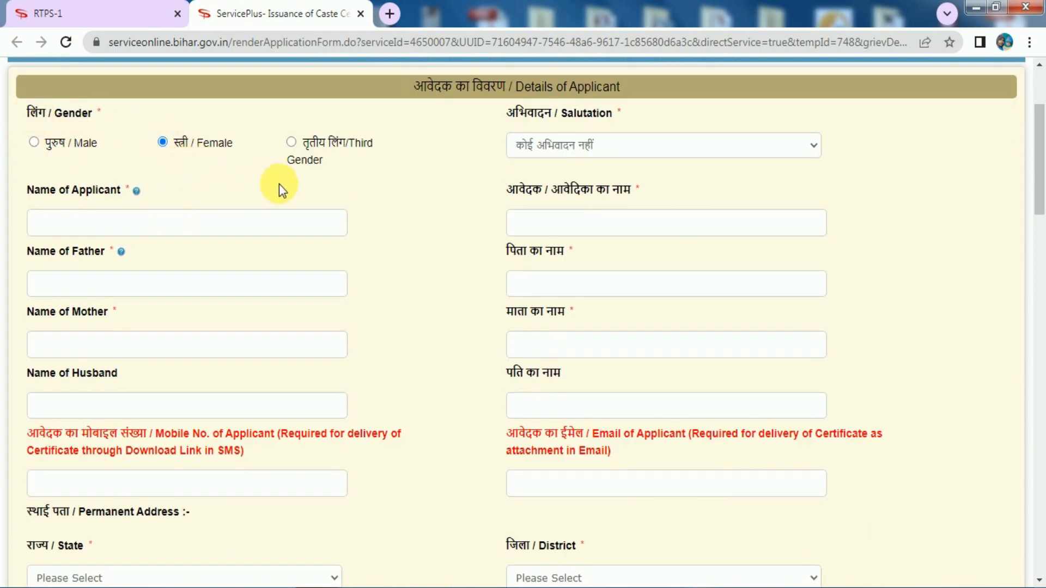
pyautogui.click(533, 144)
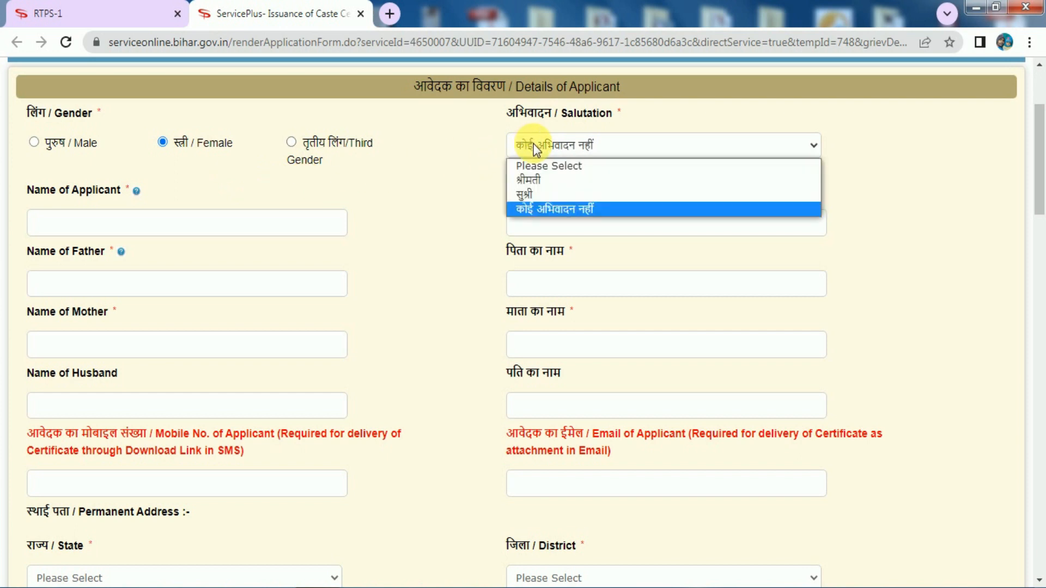
pyautogui.click(541, 185)
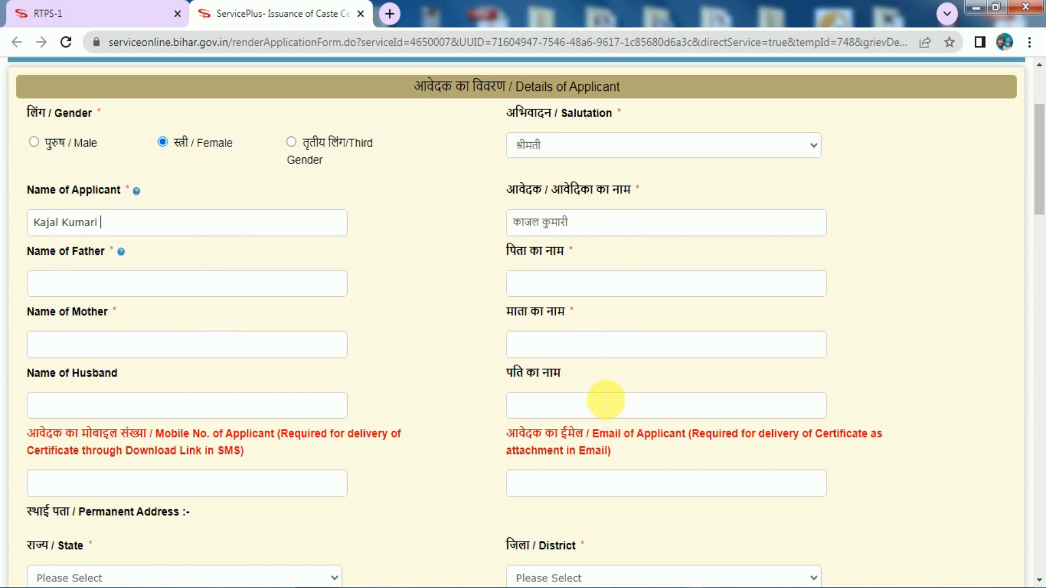
# Step: Examine the form's father's name and applicant email fields and the Permanent Address section
pyautogui.moveTo(34, 257); pyautogui.dragTo(100, 262)
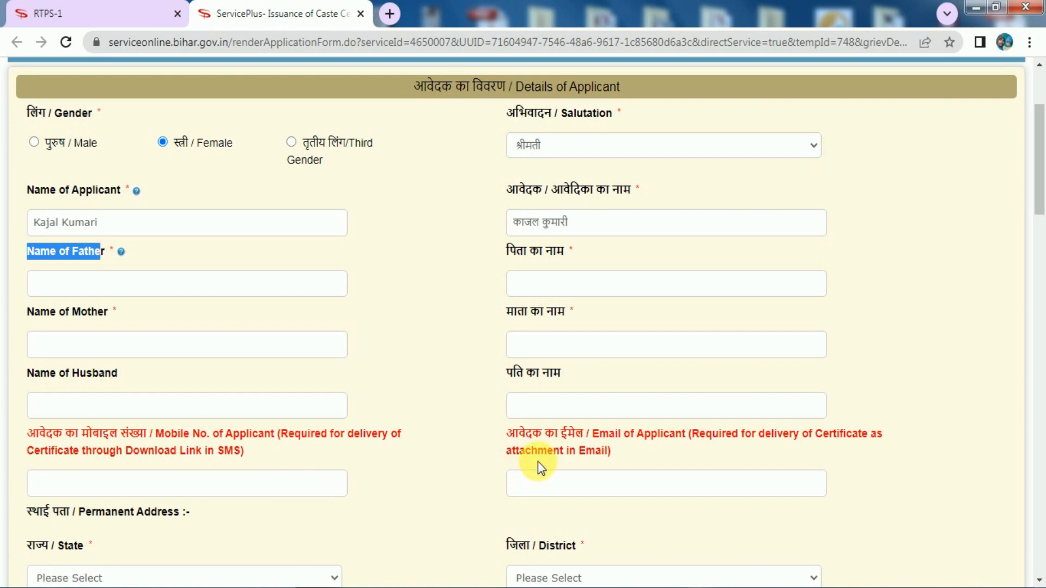
pyautogui.moveTo(506, 434); pyautogui.dragTo(620, 453)
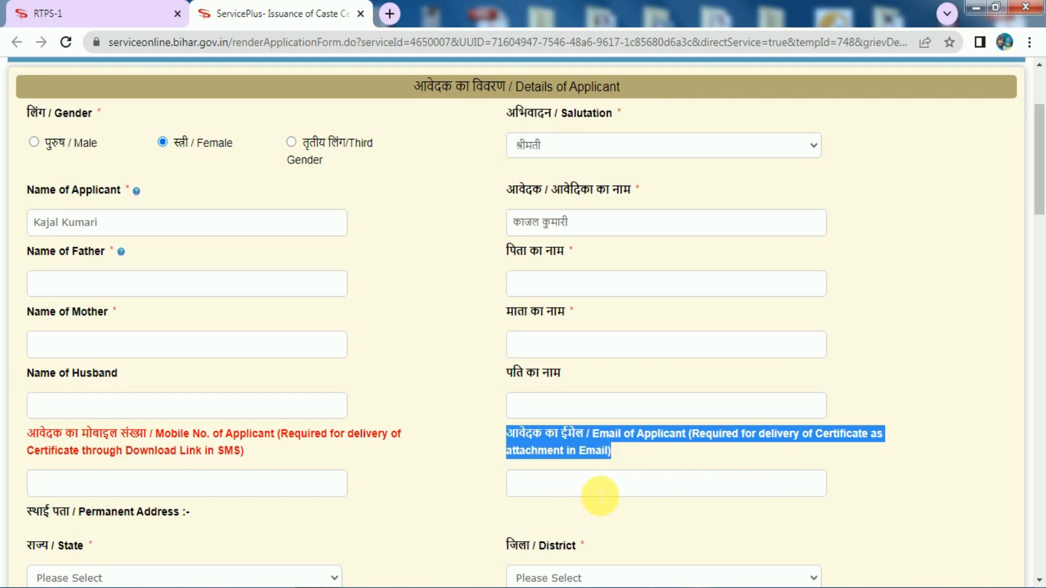
pyautogui.scroll(-6, 599, 496)
pyautogui.moveTo(29, 191); pyautogui.dragTo(166, 197)
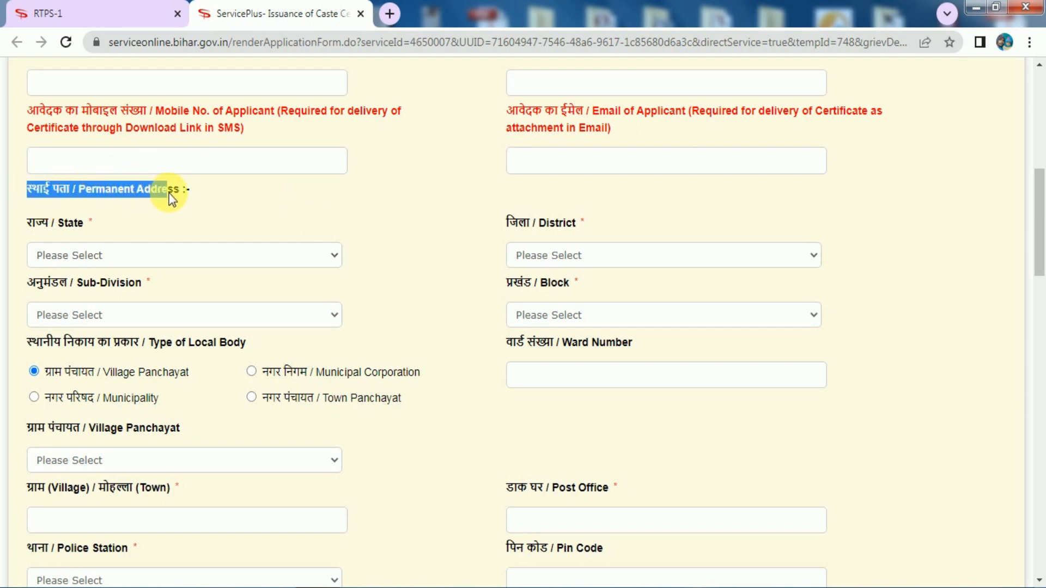
pyautogui.click(170, 191)
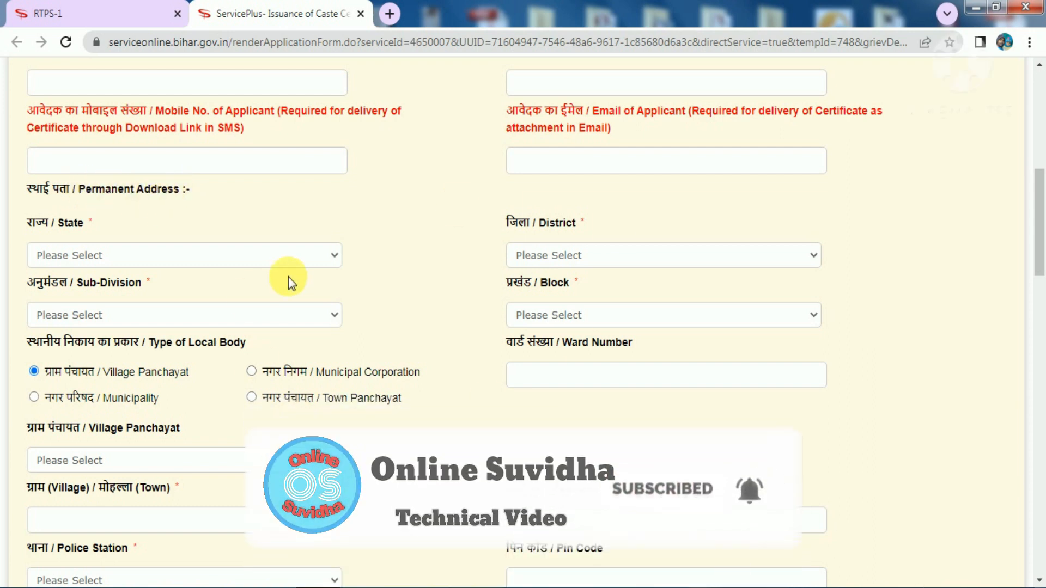
pyautogui.moveTo(43, 190); pyautogui.dragTo(188, 202)
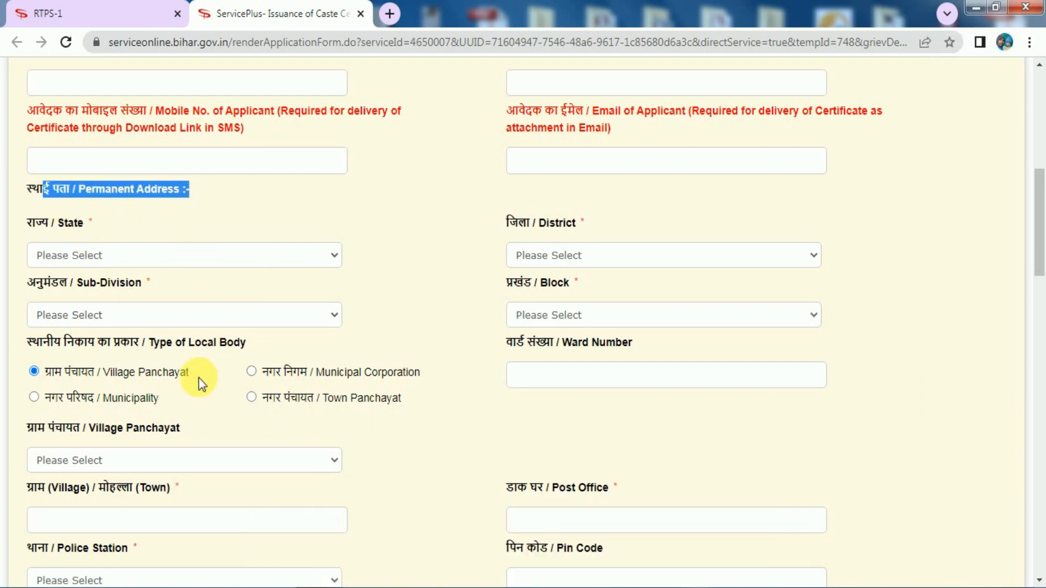
pyautogui.click(157, 191)
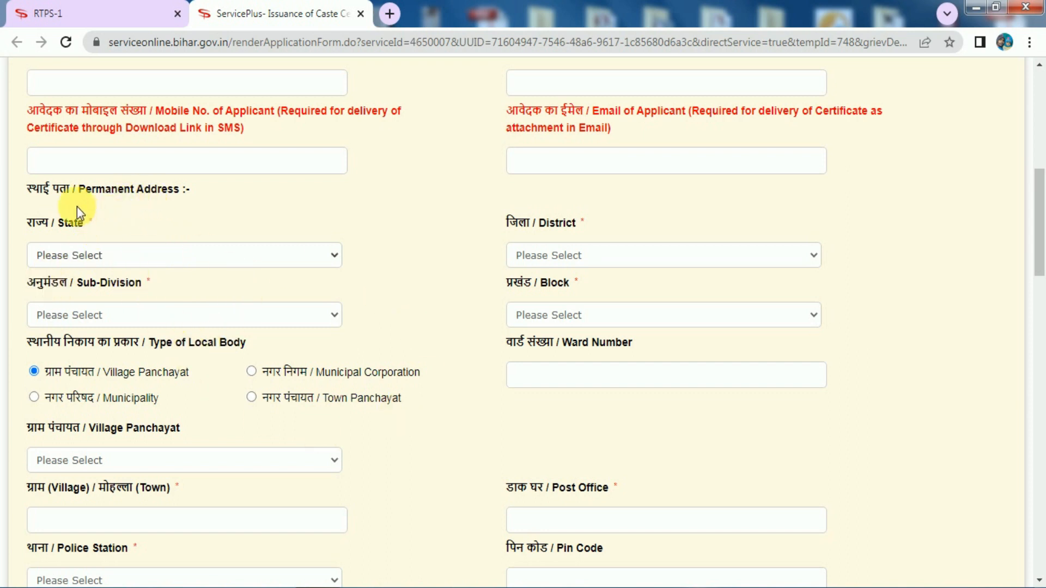
pyautogui.moveTo(68, 189); pyautogui.dragTo(174, 191)
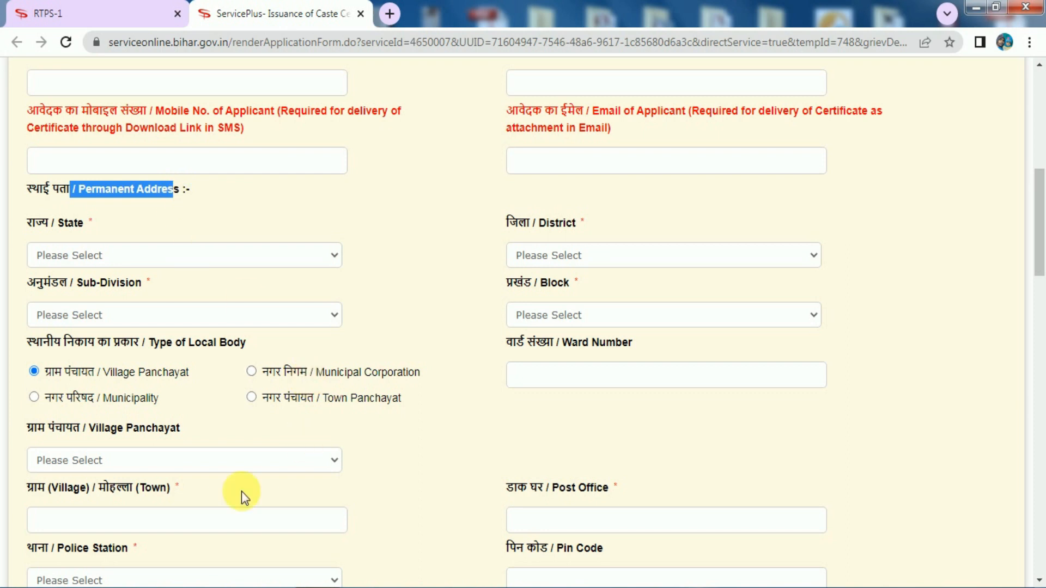
# Step: Set the permanent address's state to BIHAR and its district to SAMASTIPUR/समस्तीपुर
pyautogui.click(225, 259)
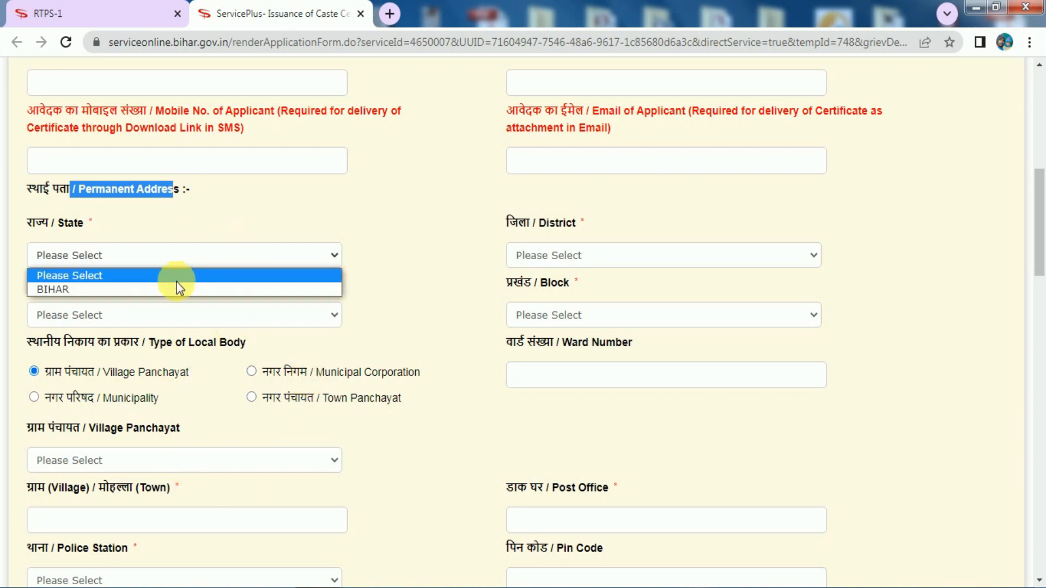
pyautogui.click(171, 291)
pyautogui.click(555, 255)
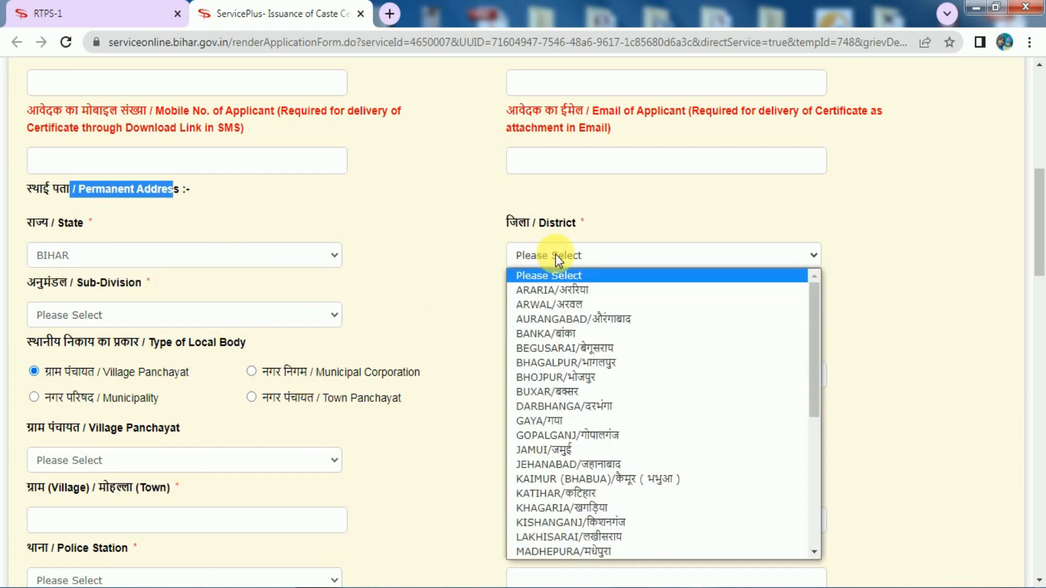
pyautogui.scroll(-3, 565, 490)
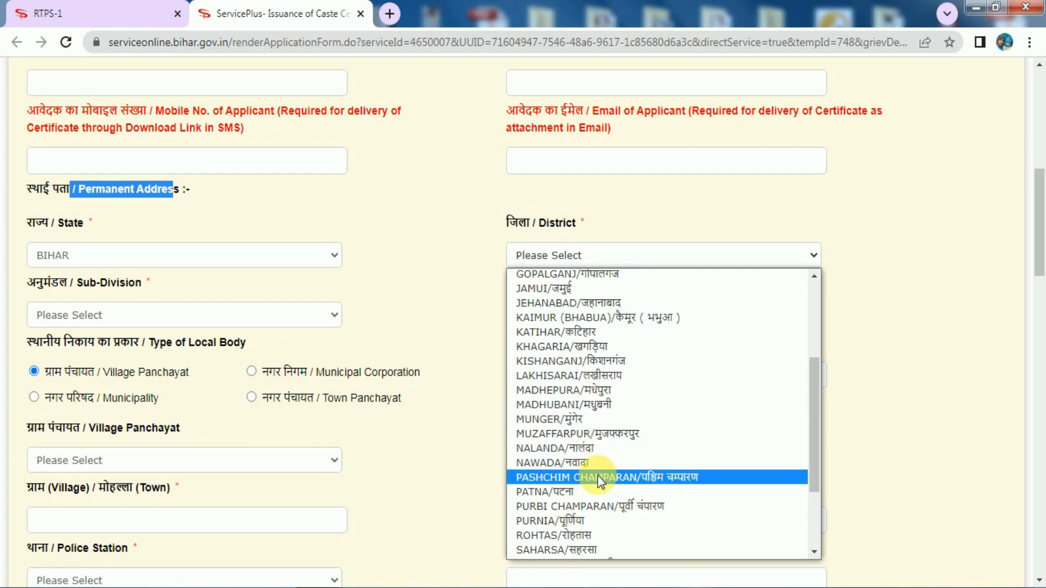
pyautogui.scroll(-2, 597, 485)
pyautogui.click(590, 451)
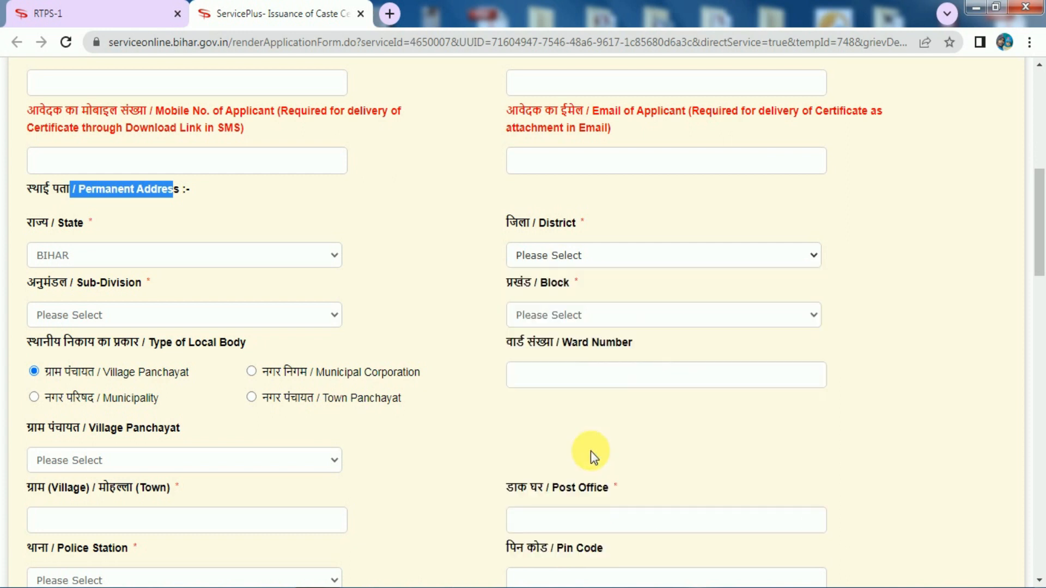
# Step: Set the permanent address's sub-division to SAMASTIPUR SADAR/समस्तीपुर सदर and its block to SARAIRANJAN/सरायरंजन
pyautogui.click(188, 319)
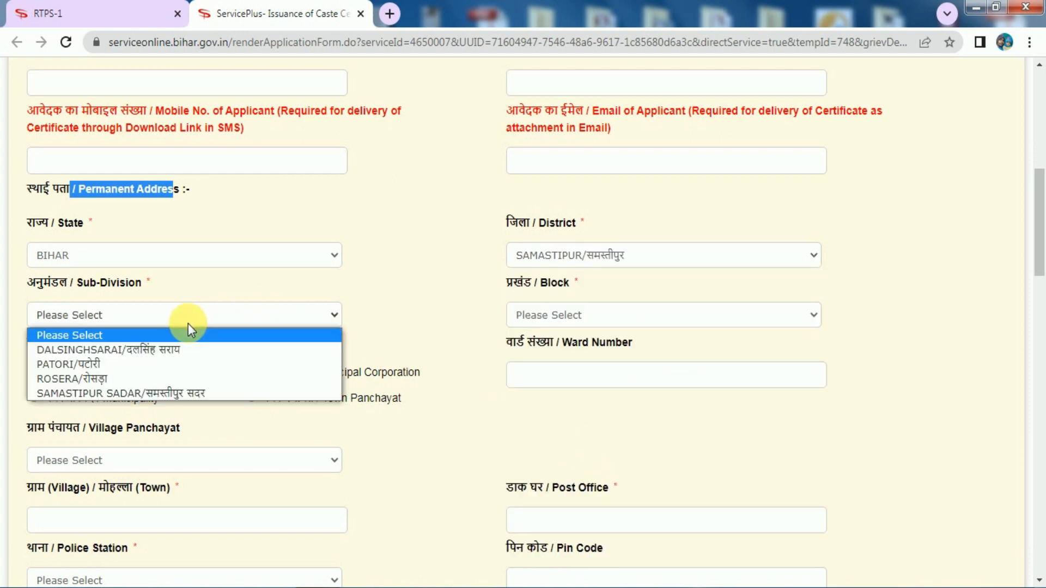
pyautogui.click(168, 395)
pyautogui.click(528, 315)
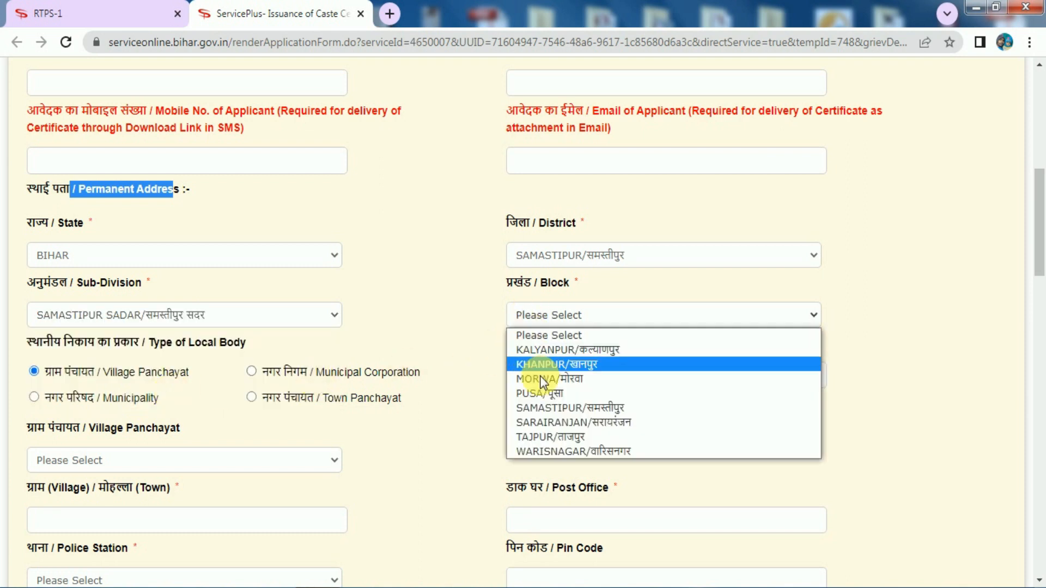
pyautogui.click(546, 427)
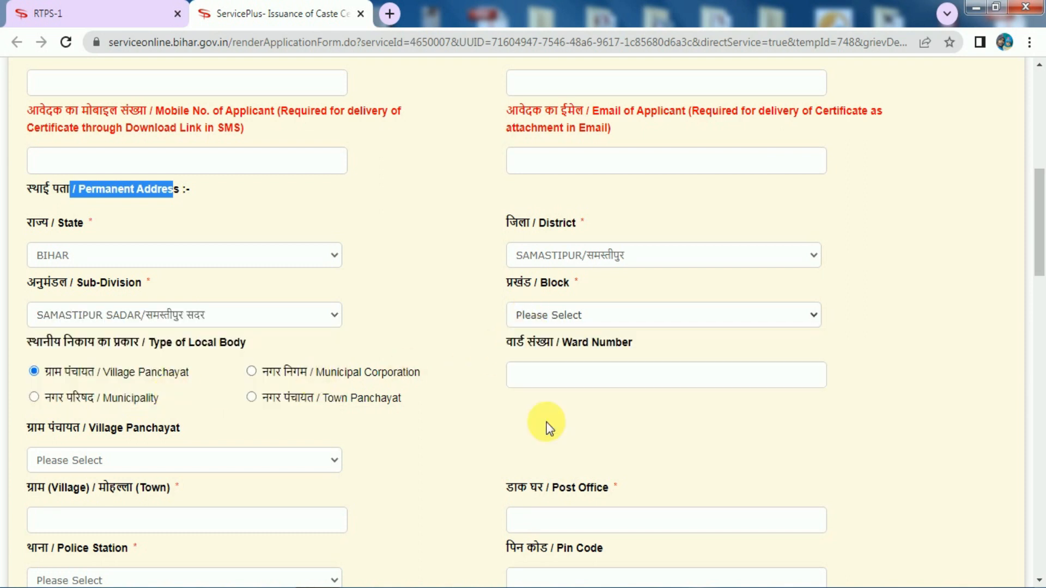
pyautogui.click(34, 373)
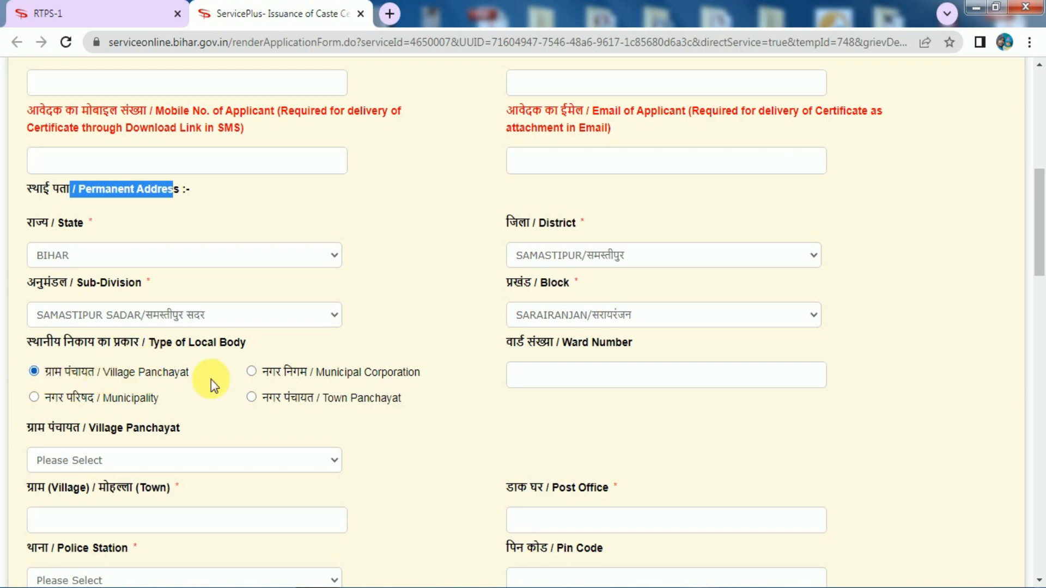
pyautogui.click(251, 372)
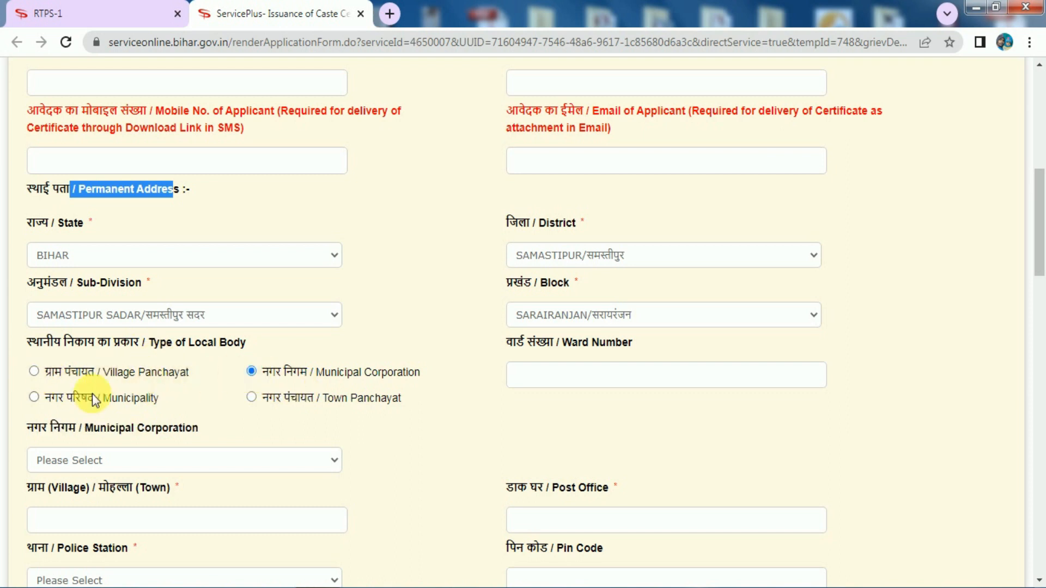
pyautogui.click(34, 372)
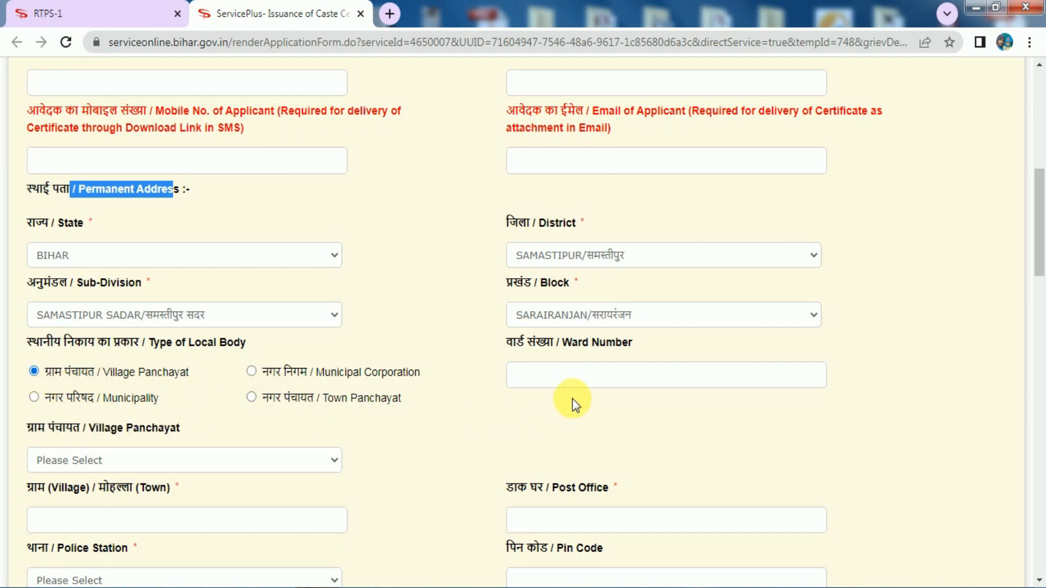
# Step: Set the permanent address's village panchayat to DHARAMPUR/धर्मपुर
pyautogui.moveTo(502, 342); pyautogui.dragTo(562, 343)
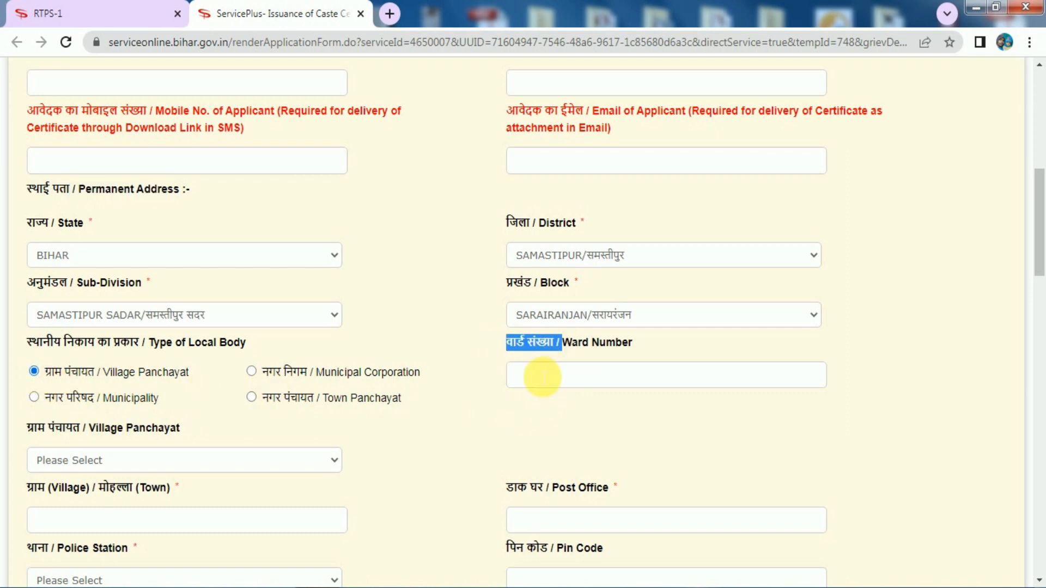
pyautogui.click(196, 460)
pyautogui.click(128, 267)
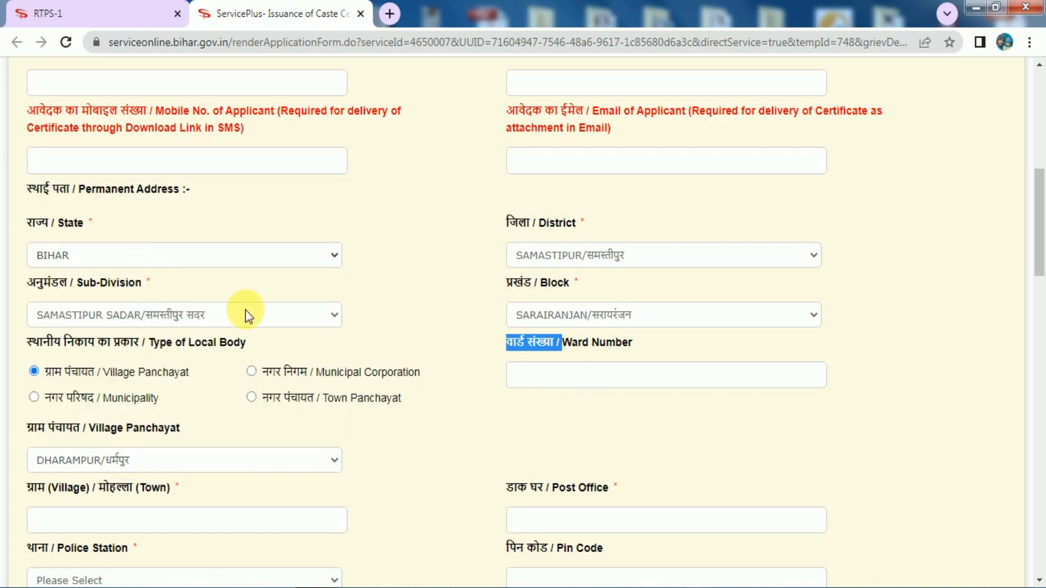
# Step: Set the permanent address's police station to Sarairanjan/सरायरंजन
pyautogui.scroll(-4, 424, 414)
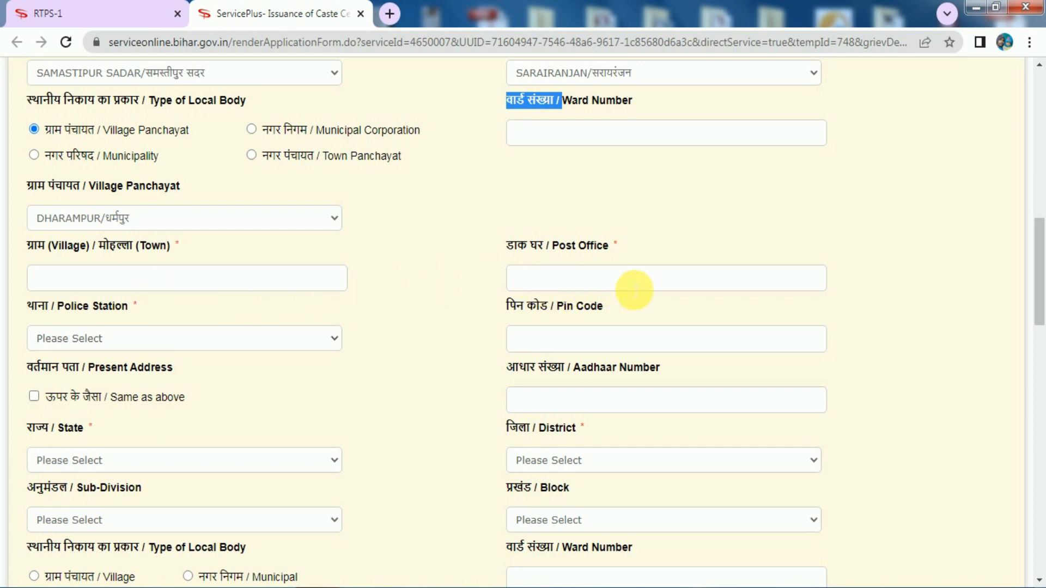
pyautogui.click(158, 342)
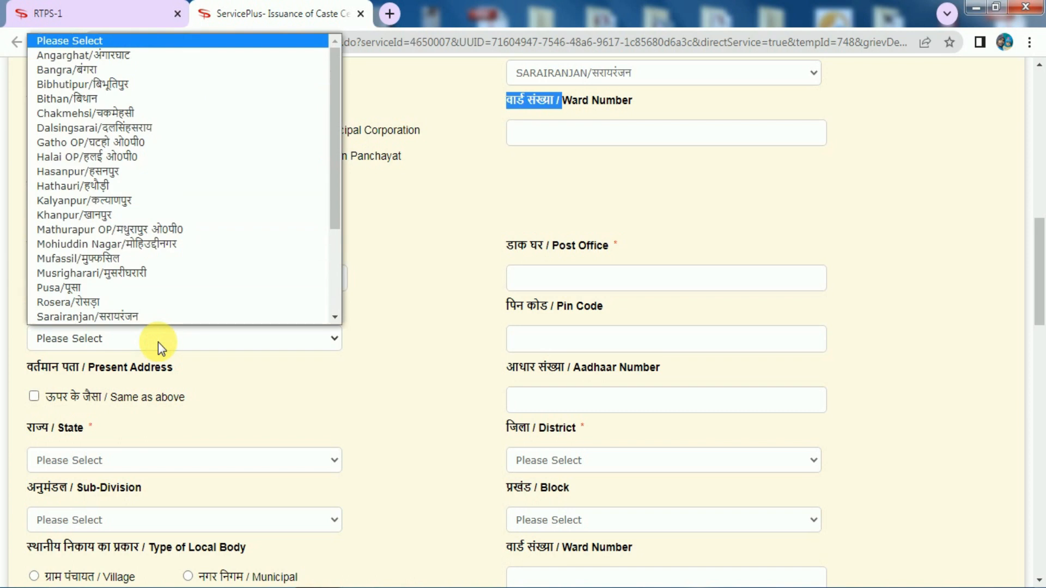
pyautogui.click(145, 306)
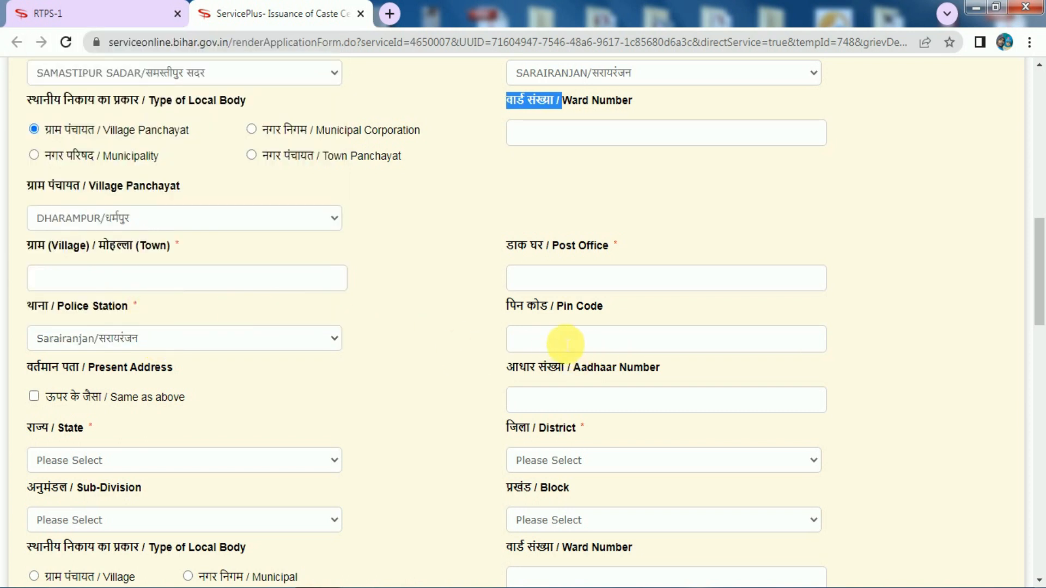
# Step: Set the present address's state to BIHAR and its district to SAMASTIPUR/समस्तीपुर
pyautogui.moveTo(26, 366); pyautogui.dragTo(166, 379)
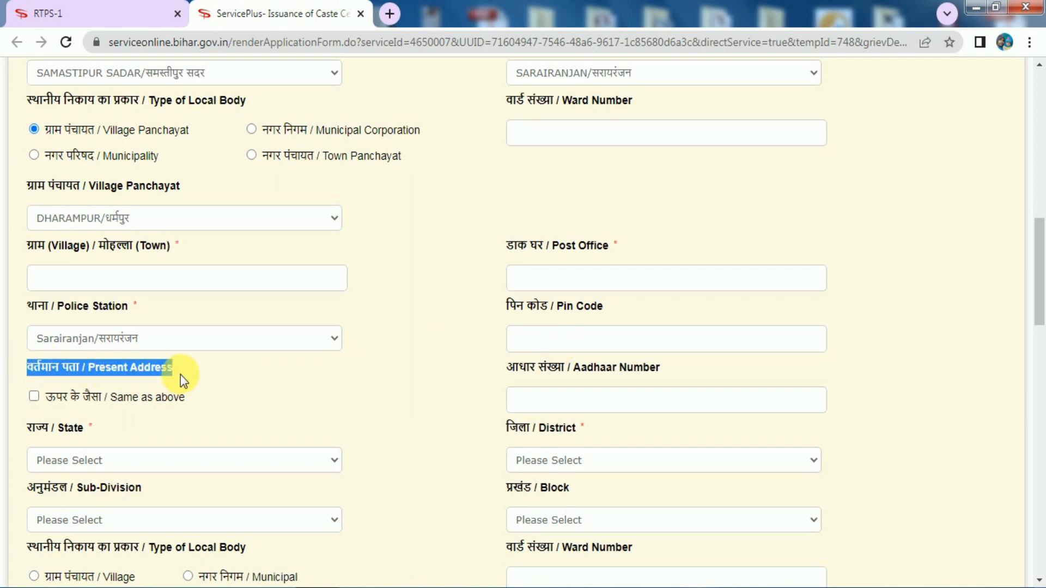
pyautogui.click(147, 365)
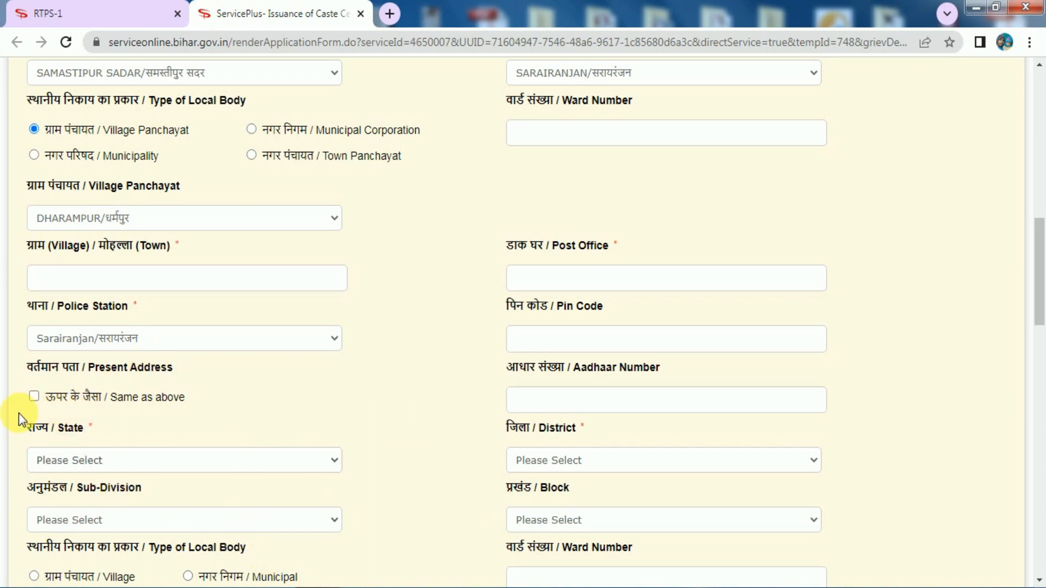
pyautogui.click(109, 467)
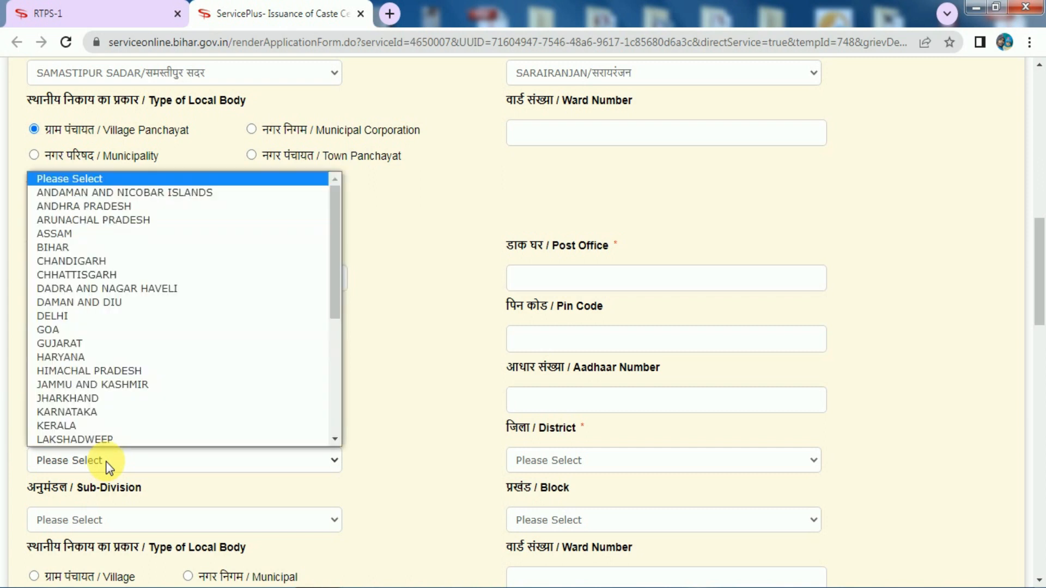
pyautogui.click(71, 249)
pyautogui.click(546, 462)
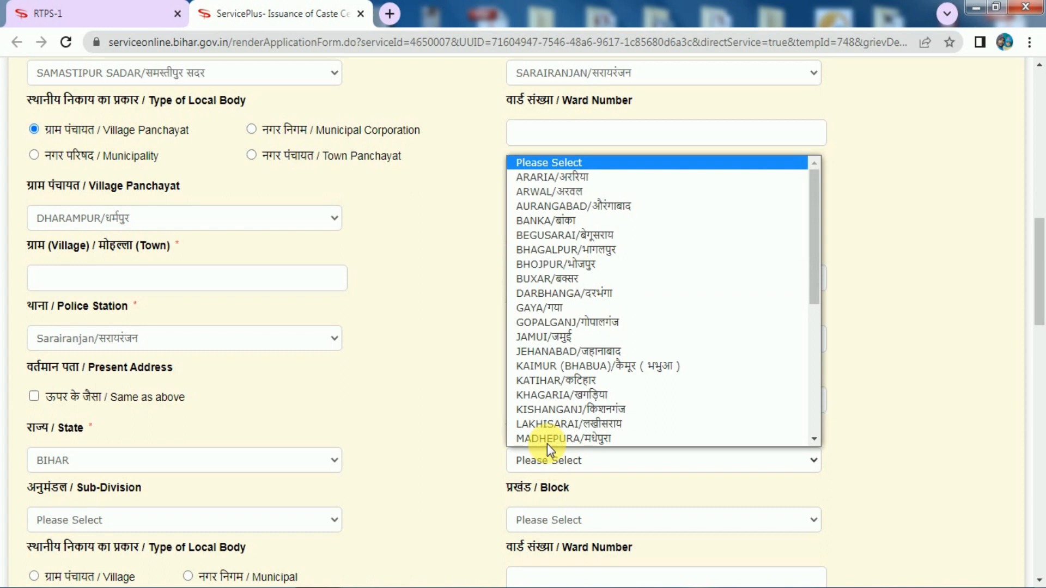
pyautogui.scroll(-5, 580, 353)
pyautogui.click(590, 337)
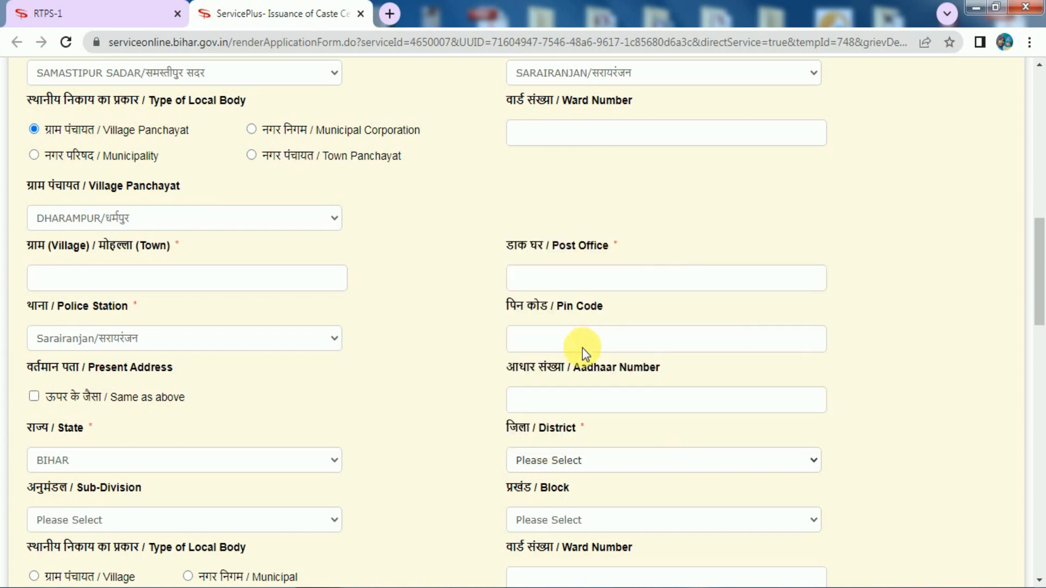
# Step: Choose ग्राम पंचायत / Village Panchayat as the present address's type of local body
pyautogui.scroll(-3, 307, 495)
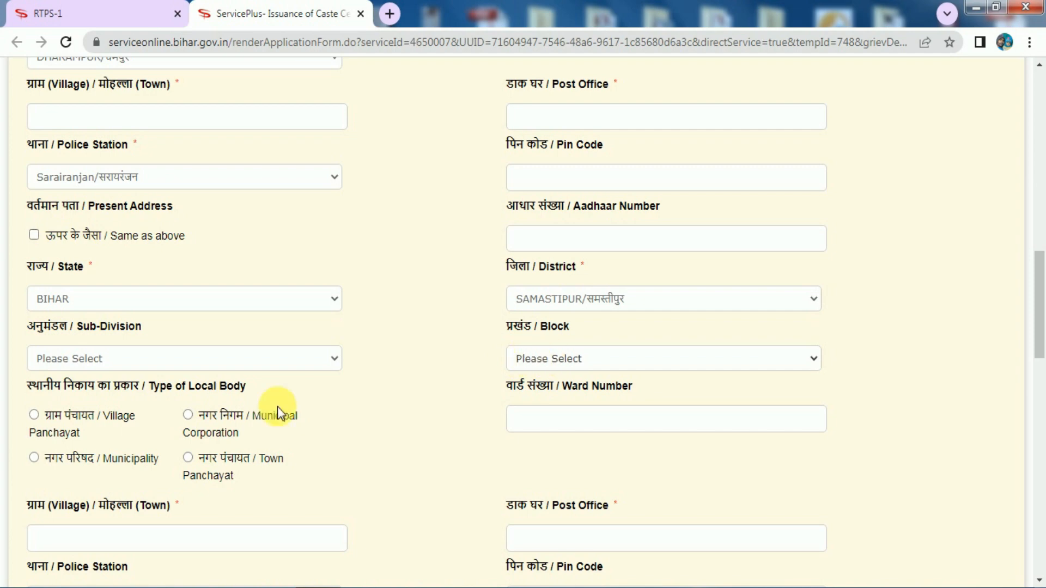
pyautogui.click(34, 416)
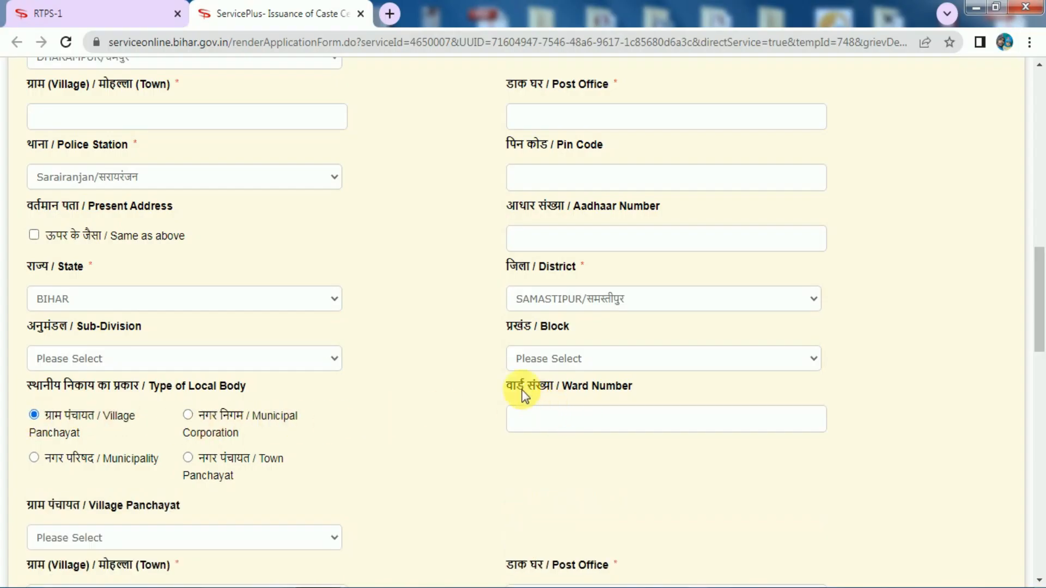
pyautogui.scroll(-3, 218, 392)
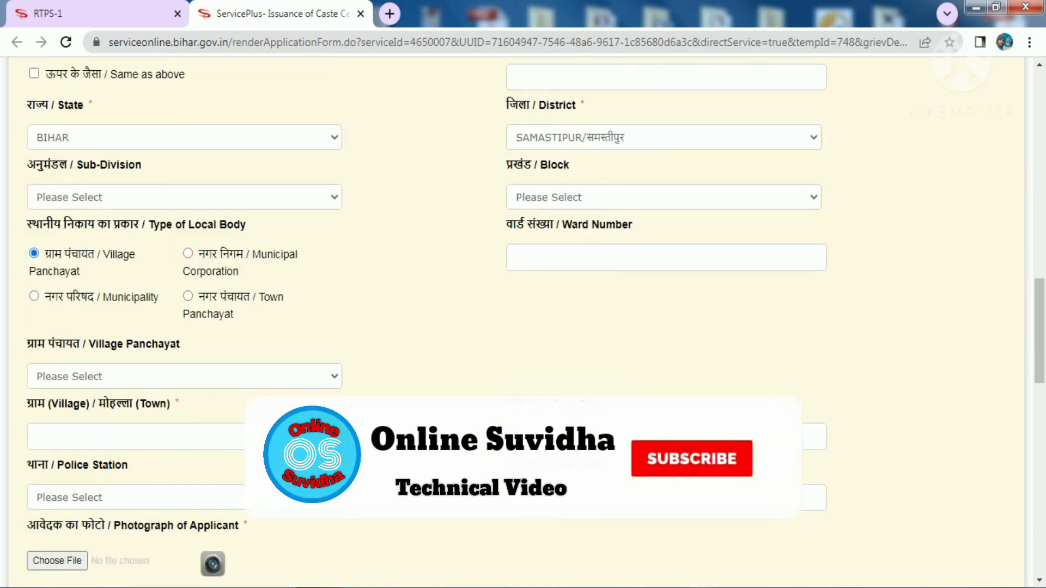
pyautogui.click(110, 376)
pyautogui.click(446, 336)
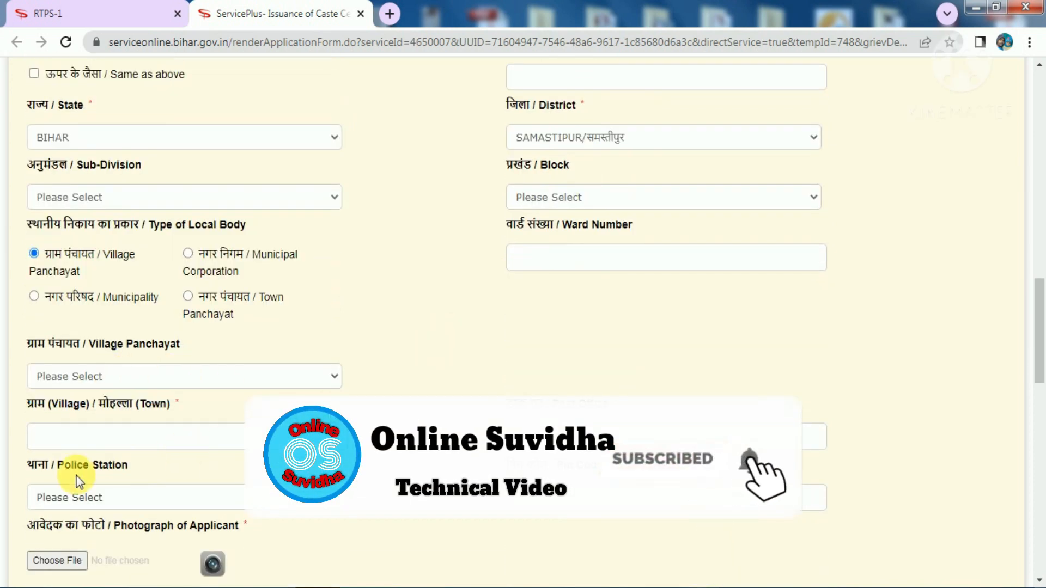
# Step: Set the applicant's profession to गृहिणी / Housewife and the category to अत्यंत पिछड़ा वर्ग (अनुसूची-1)
pyautogui.scroll(-1, 77, 475)
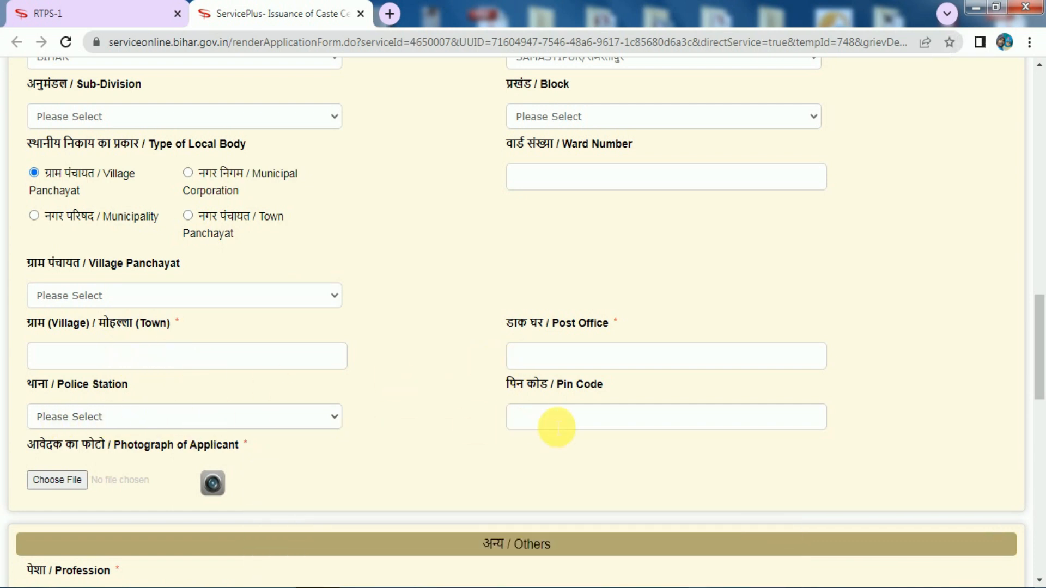
pyautogui.scroll(-1, 91, 489)
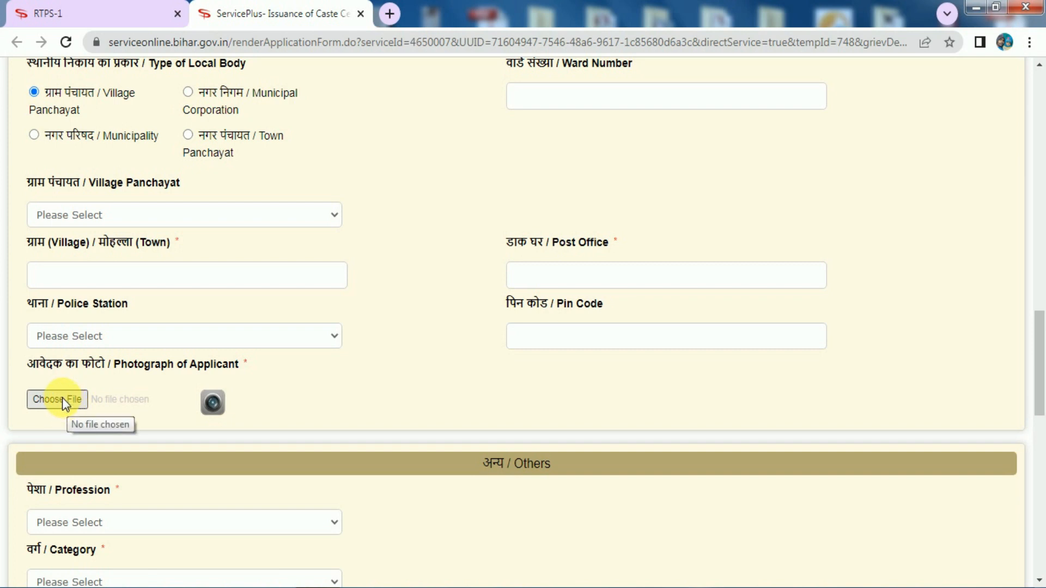
pyautogui.scroll(-1, 132, 443)
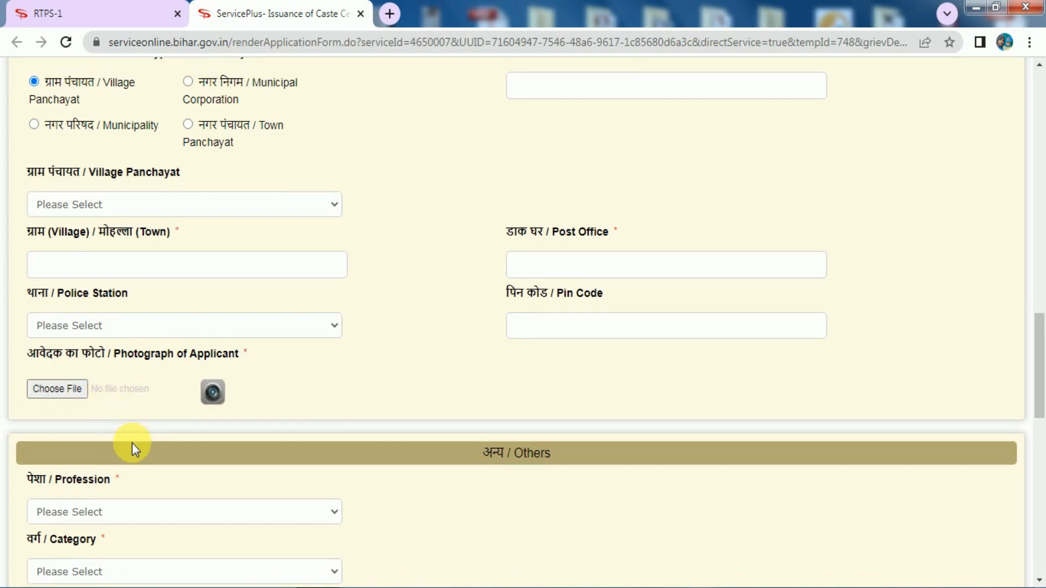
pyautogui.scroll(-3, 132, 443)
pyautogui.click(102, 361)
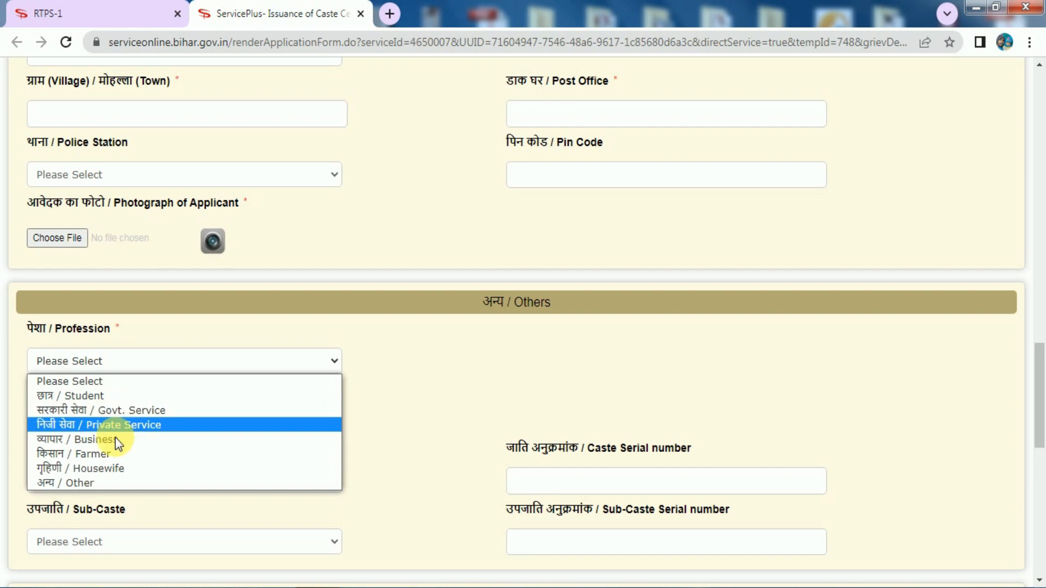
pyautogui.click(128, 468)
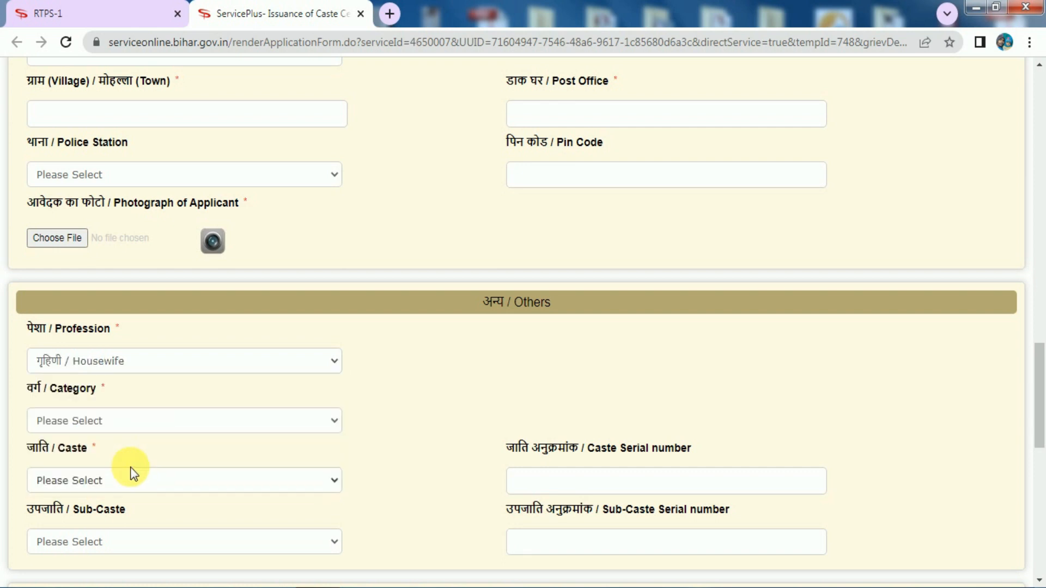
pyautogui.click(127, 420)
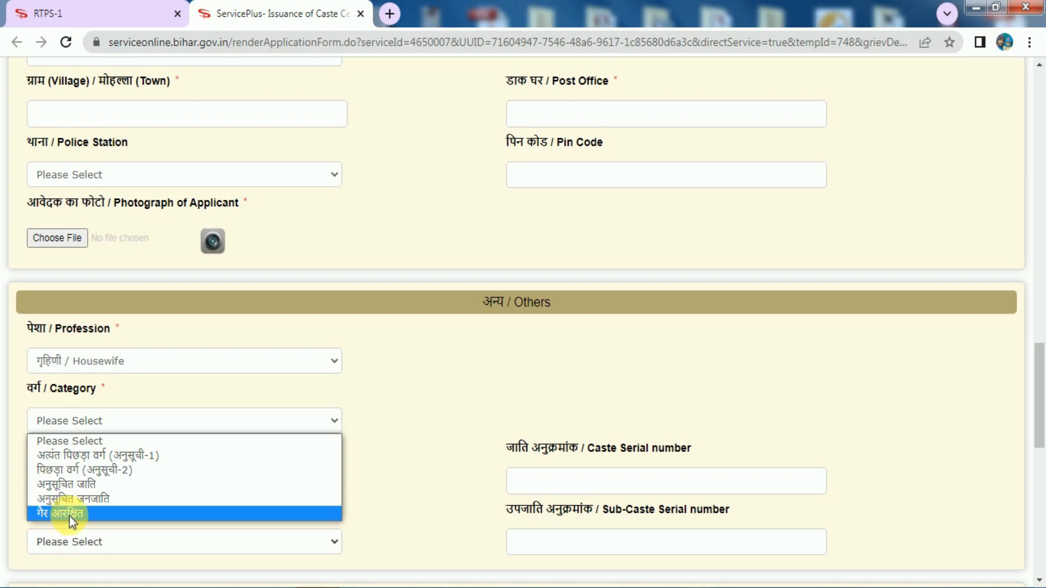
pyautogui.click(94, 458)
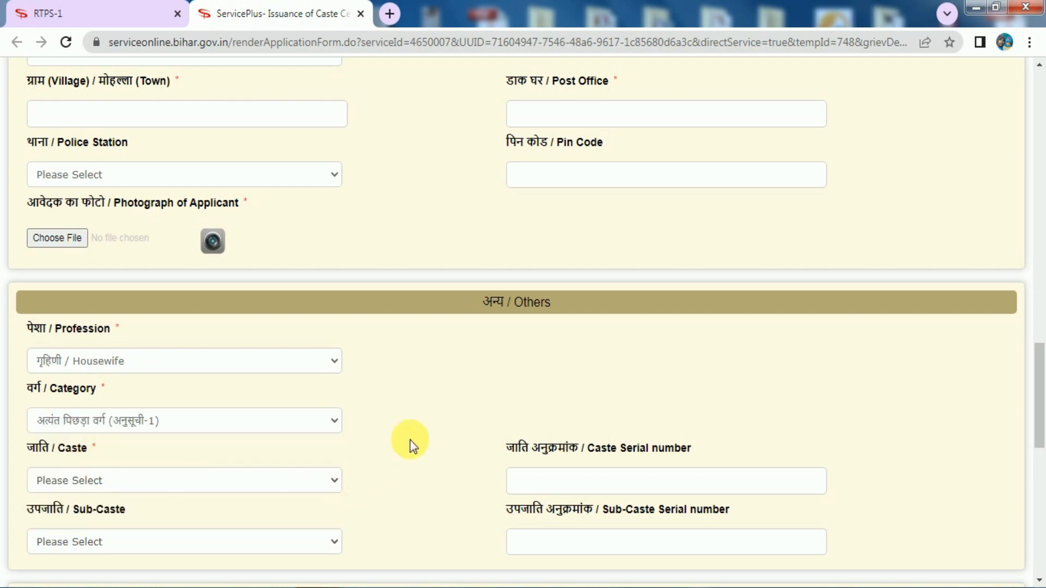
# Step: Examine the available caste and sub-caste choices in the Others section without selecting any
pyautogui.scroll(-1, 410, 446)
pyautogui.click(220, 397)
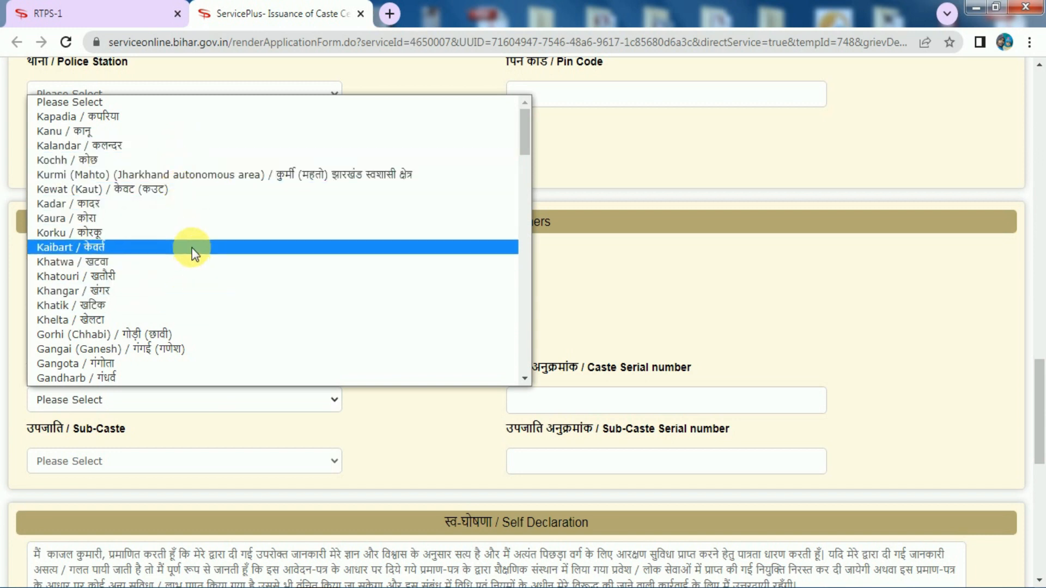
pyautogui.click(432, 447)
pyautogui.moveTo(42, 431); pyautogui.dragTo(124, 417)
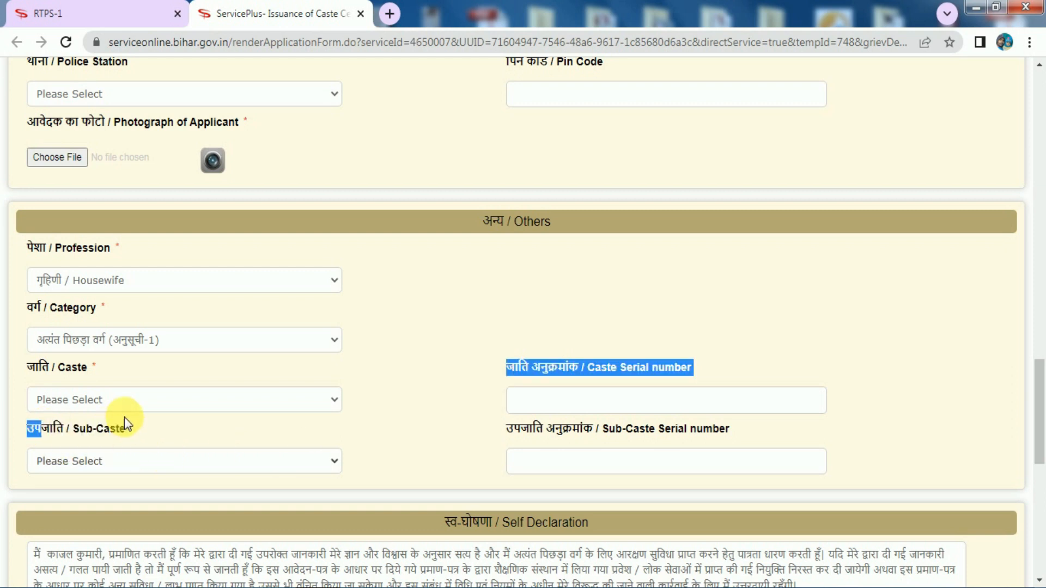
pyautogui.click(139, 463)
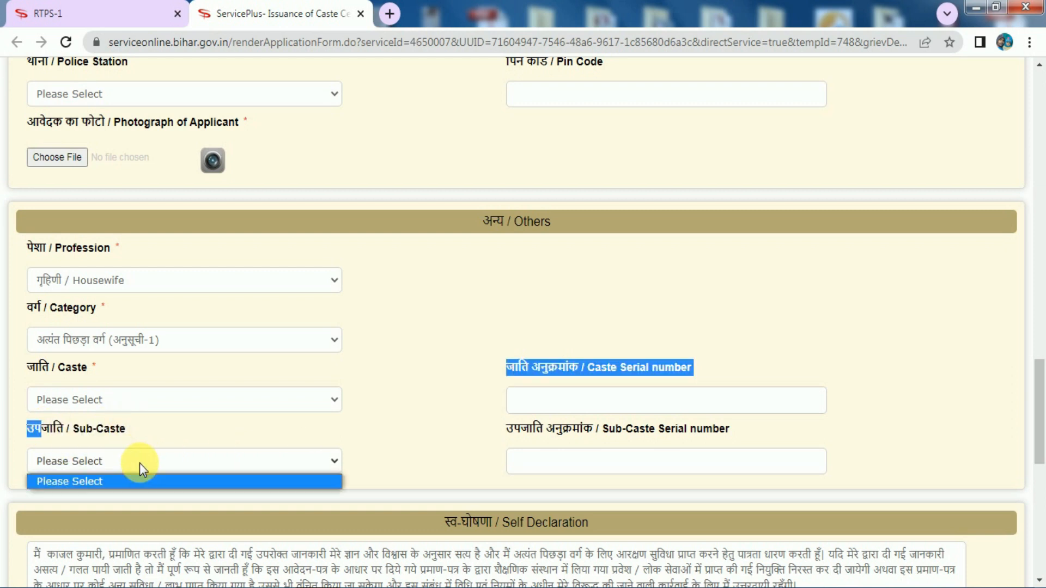
pyautogui.click(140, 463)
# Step: Review the form's closing sections down to the word verification, and look over the permanent and present address details
pyautogui.scroll(-10, 433, 430)
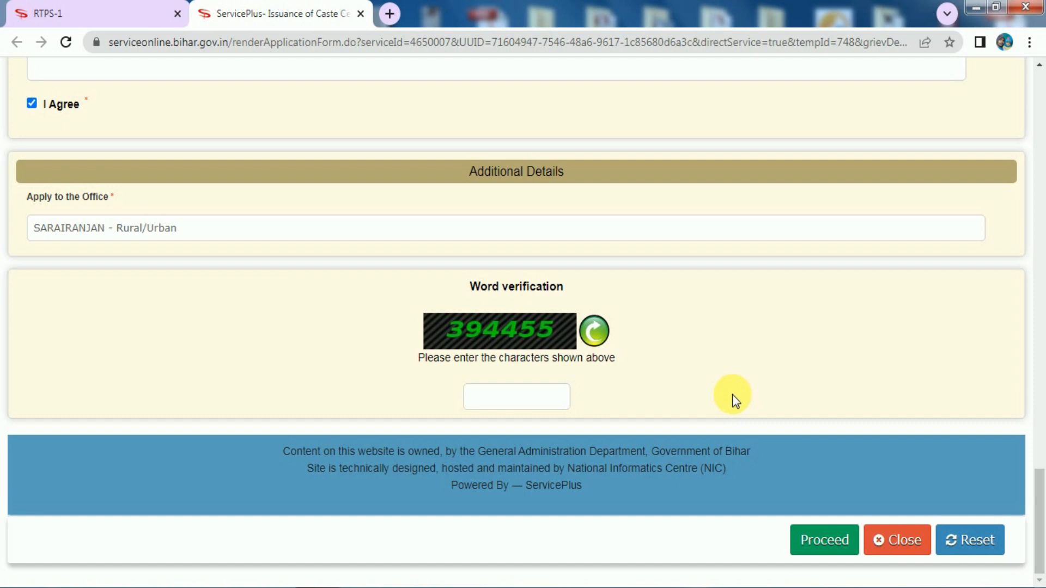
pyautogui.scroll(20, 706, 440)
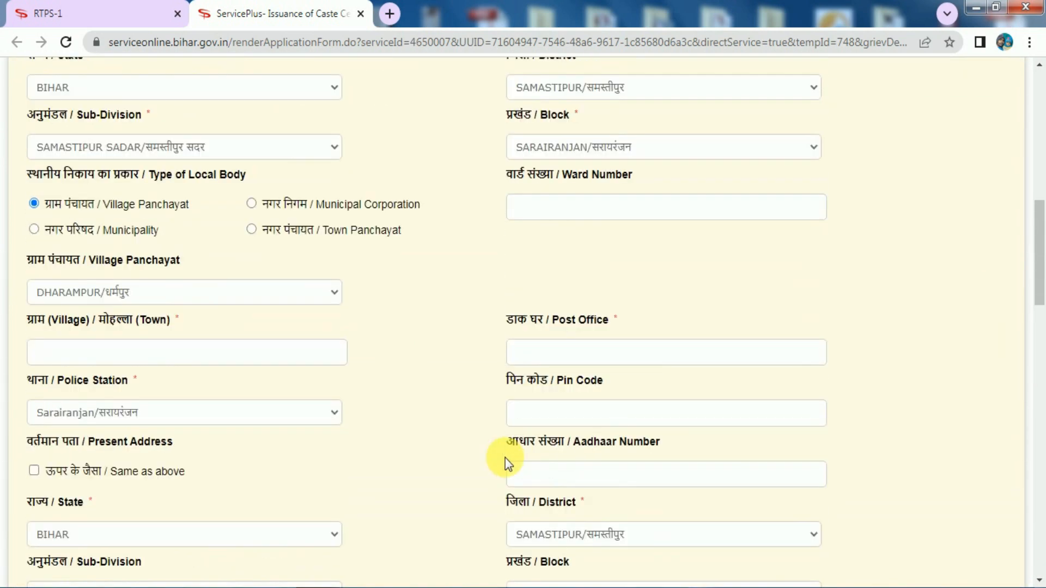
pyautogui.scroll(8, 144, 326)
pyautogui.scroll(-6, 144, 330)
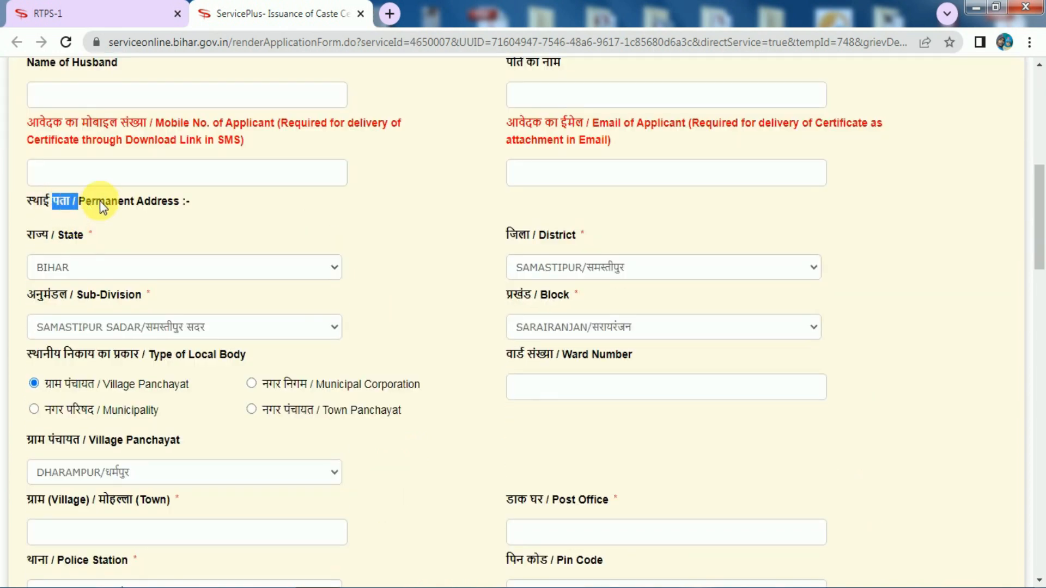
pyautogui.click(148, 200)
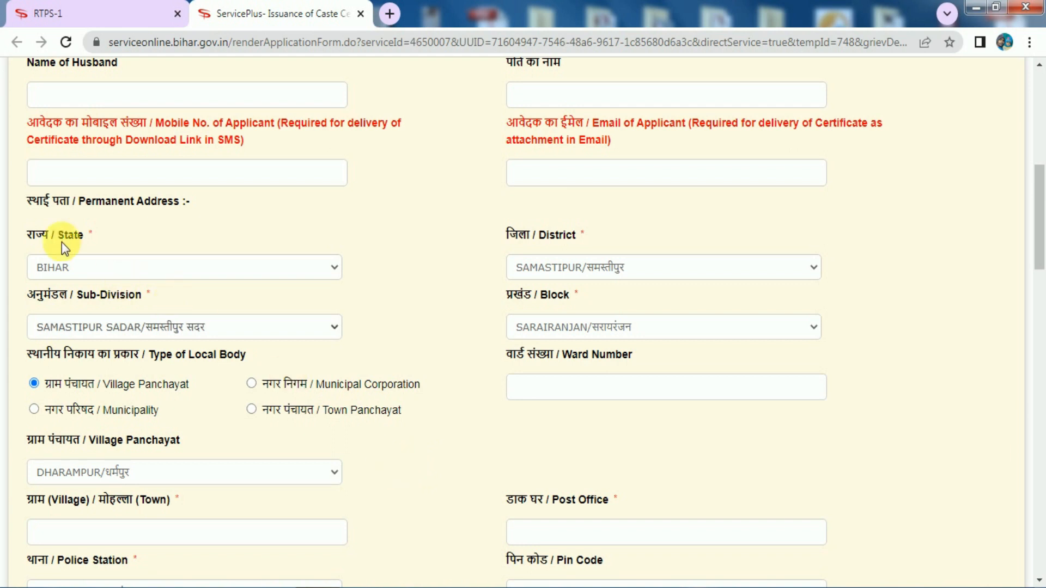
pyautogui.moveTo(39, 203); pyautogui.dragTo(153, 205)
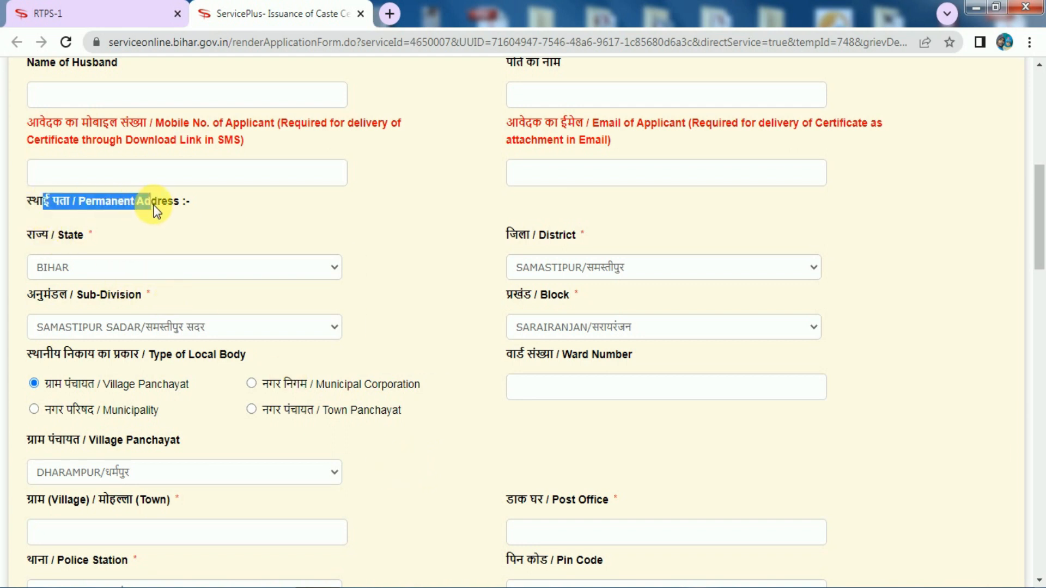
pyautogui.click(154, 206)
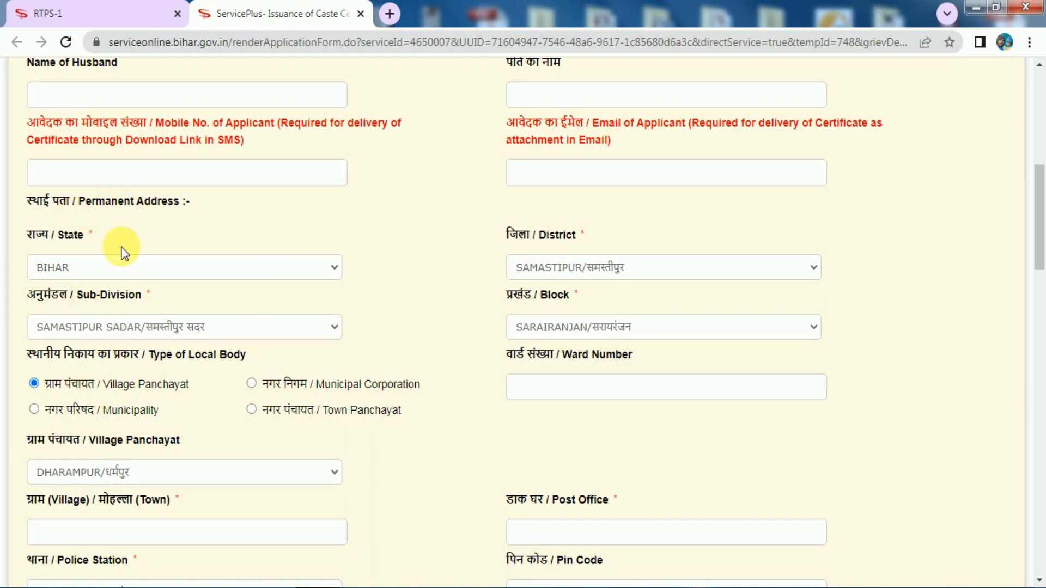
pyautogui.scroll(-1, 217, 322)
pyautogui.scroll(-12, 215, 321)
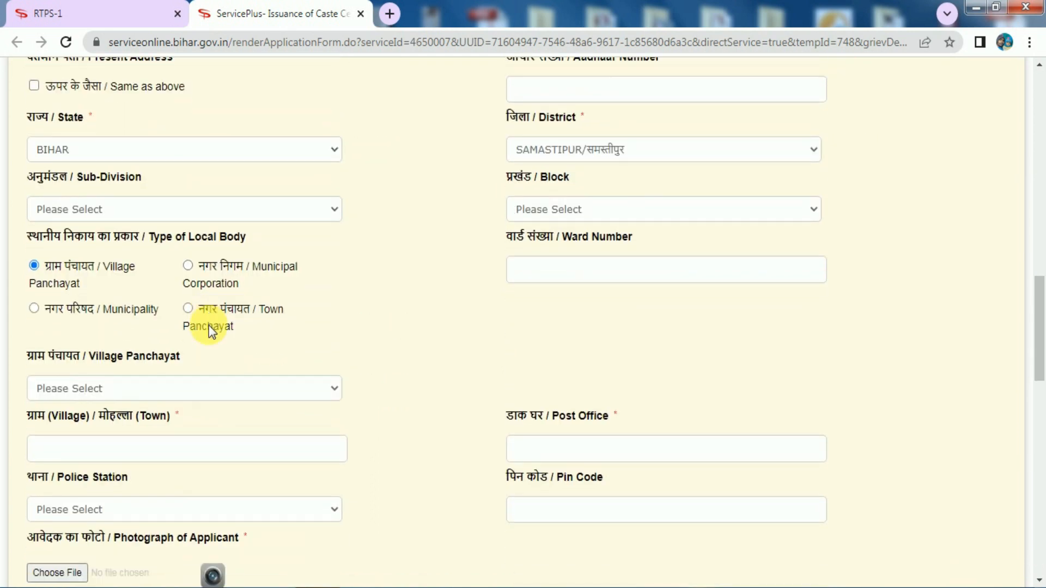
pyautogui.scroll(5, 204, 323)
pyautogui.moveTo(41, 137); pyautogui.dragTo(130, 133)
pyautogui.click(130, 133)
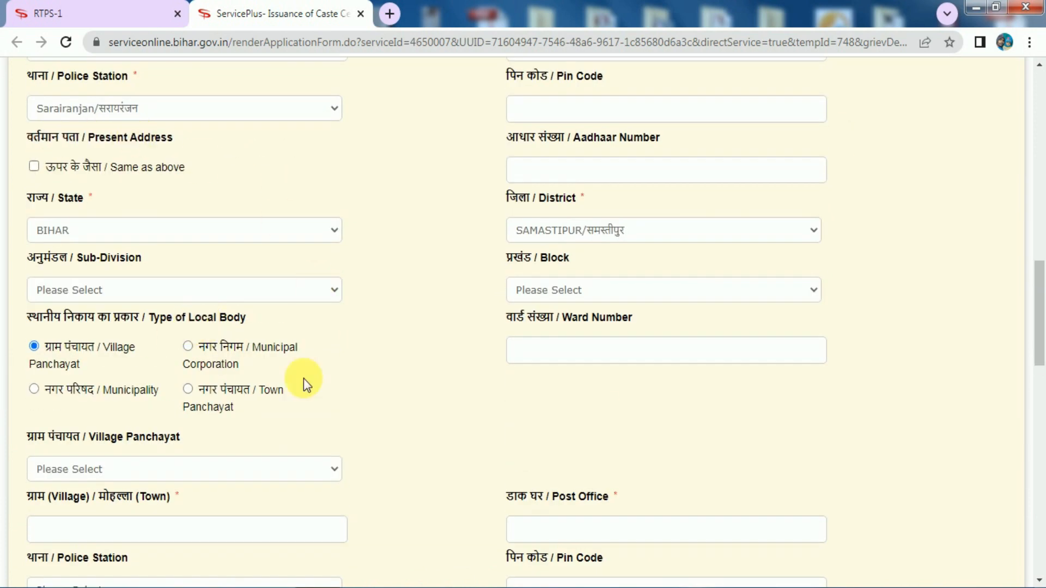